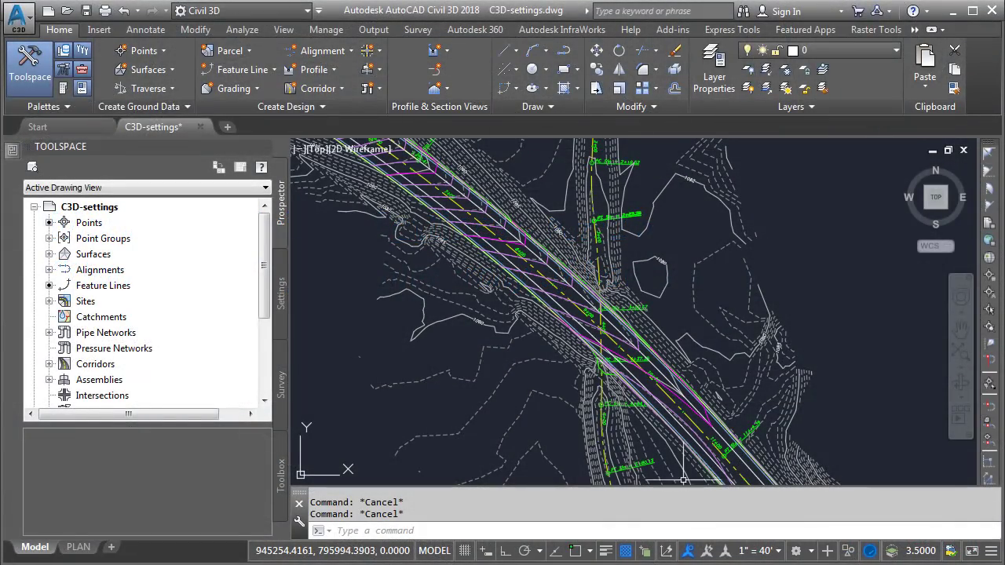
Zoom in and show rollover tooltips for the Rt72 TOP surface, Rte_72 alignment and Rt72 corridor
scroll(570, 258, "up", 3)
scroll(569, 258, "up", 3)
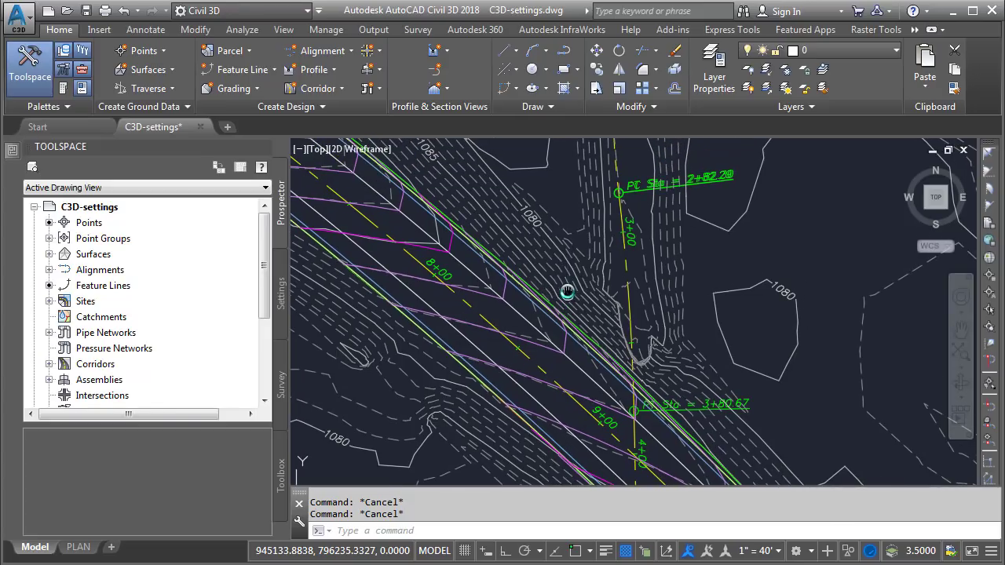
mouse_move(567, 260)
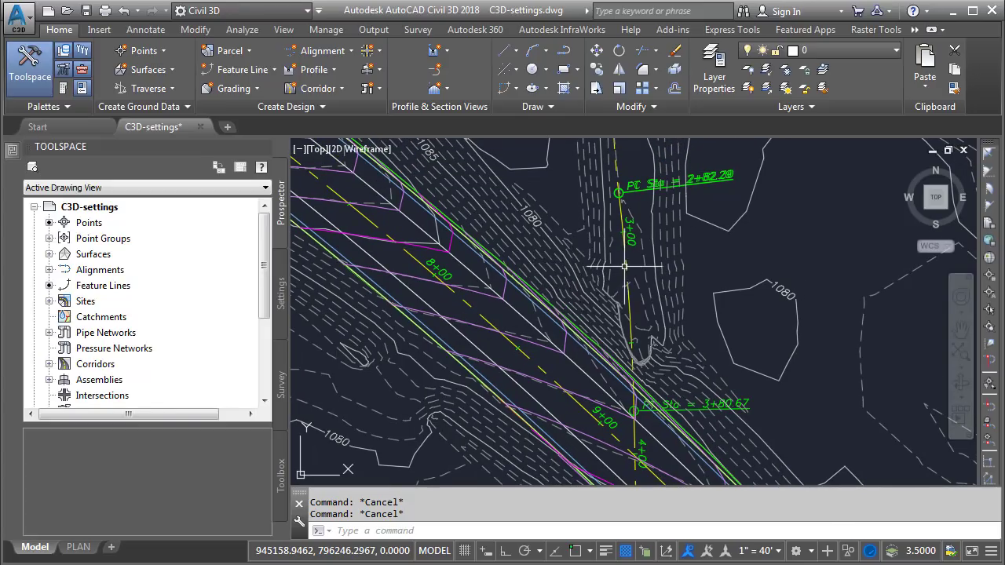
mouse_move(625, 266)
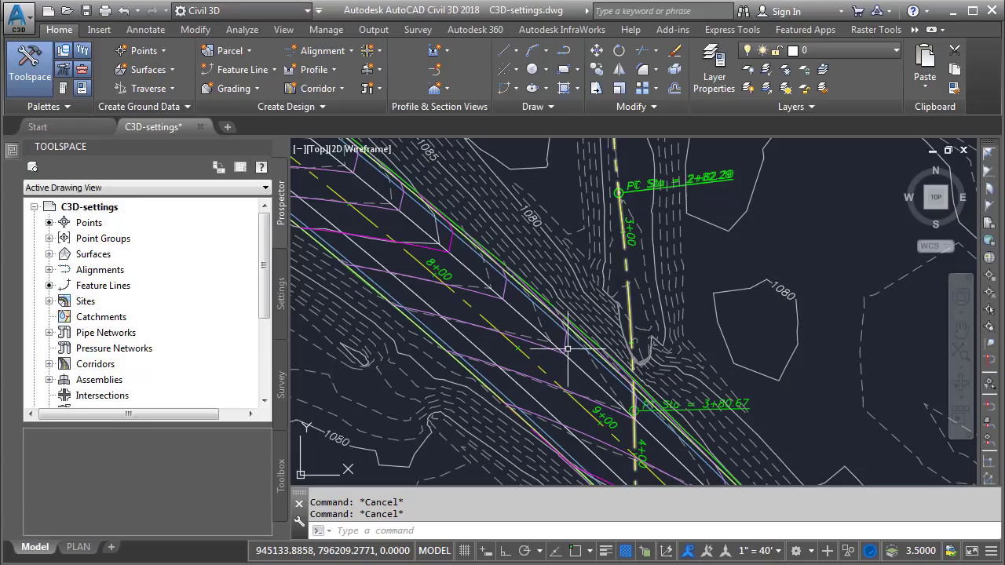
mouse_move(543, 367)
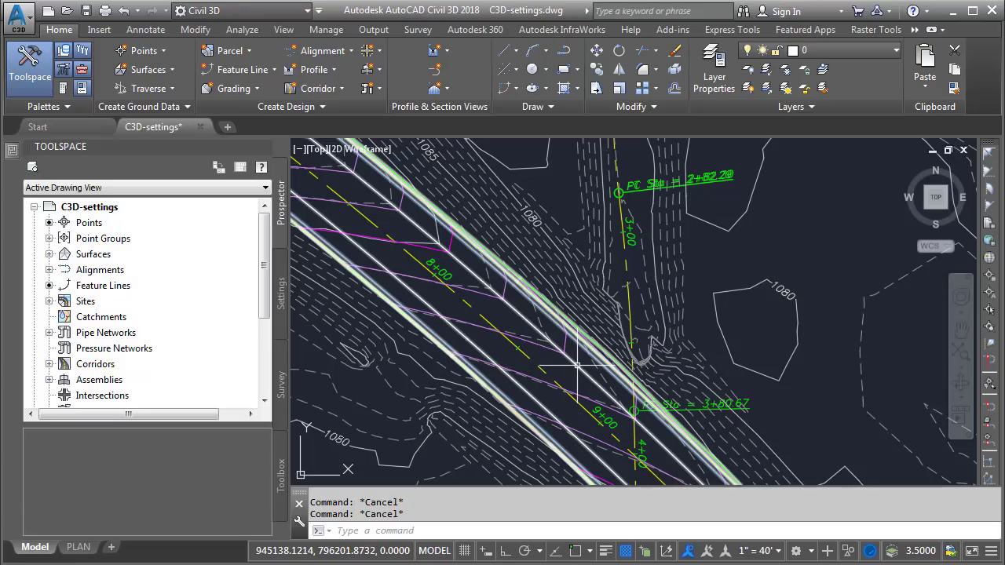
mouse_move(577, 365)
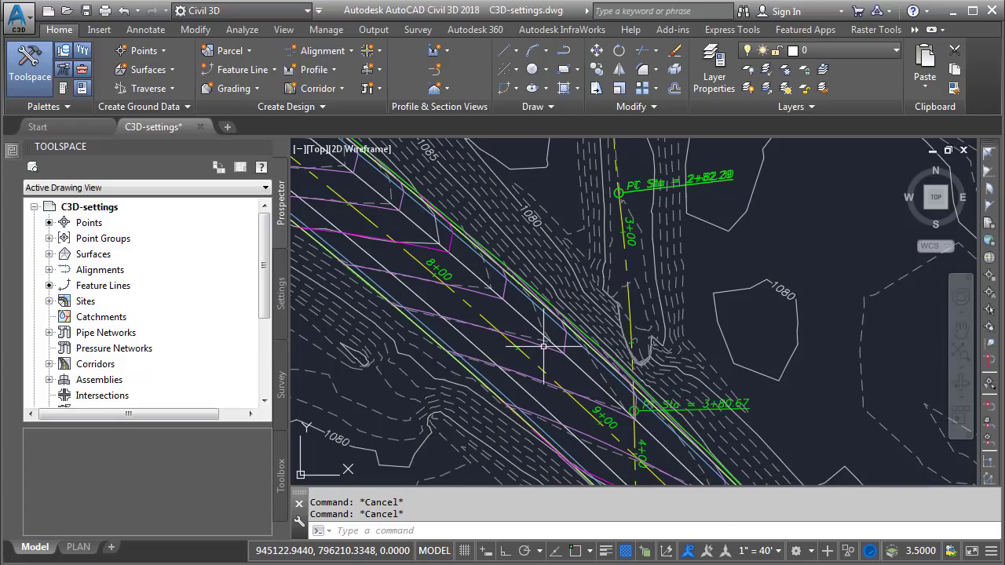
mouse_move(544, 346)
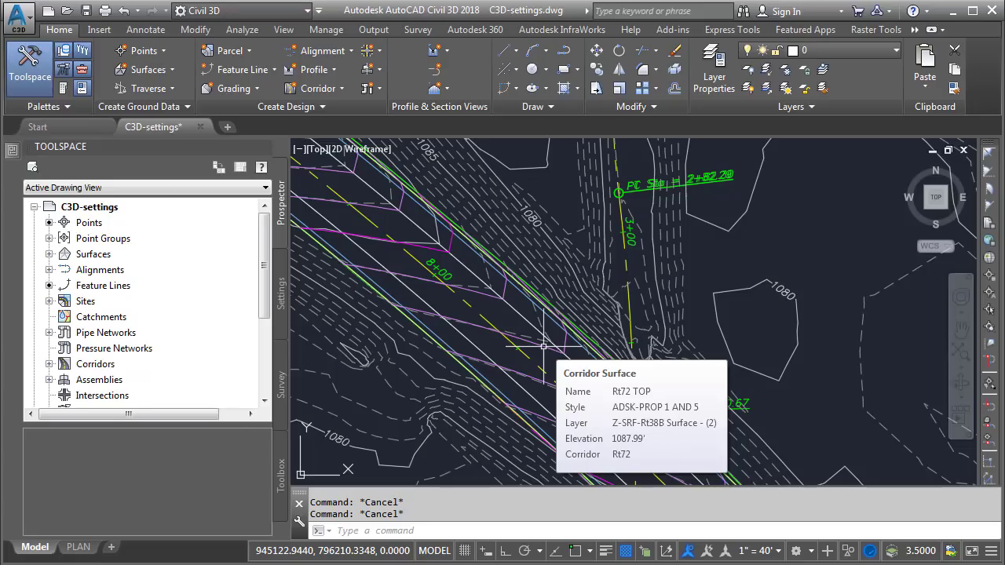
Open C3D-settings Drawing Settings from the Settings tree, stepping through Transformation, Object Layers and Abbreviations to Ambient Settings
left_click(281, 301)
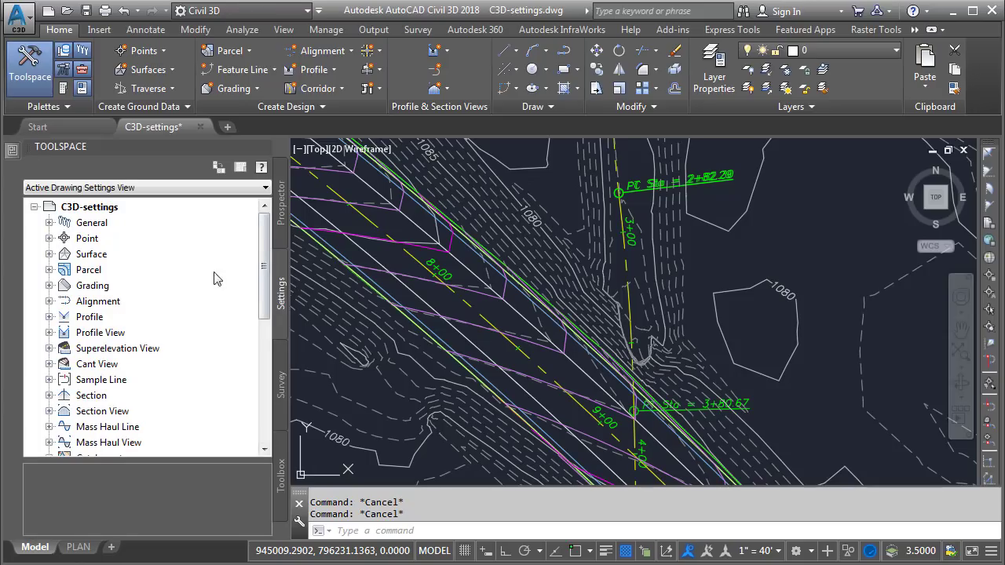
right_click(93, 211)
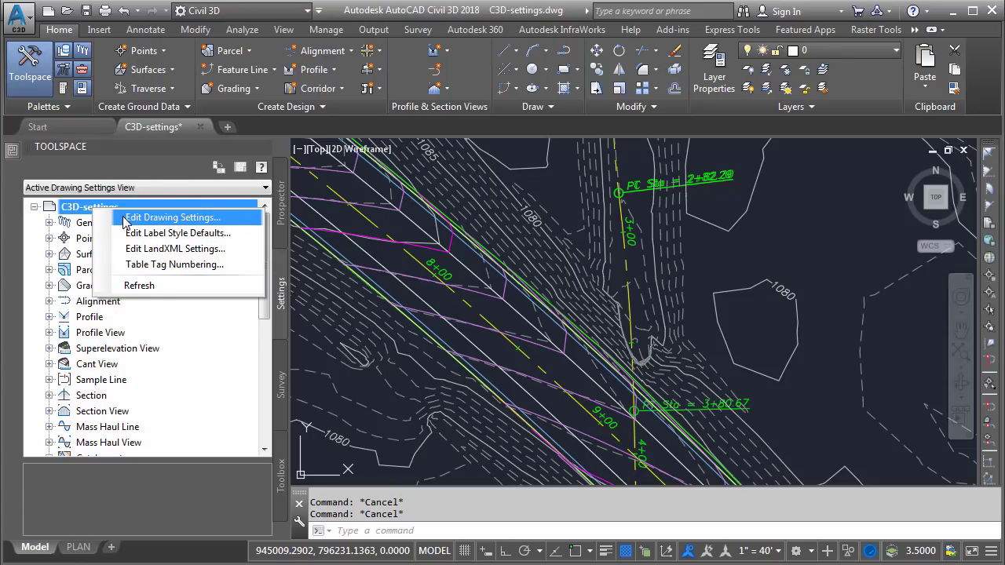
left_click(123, 222)
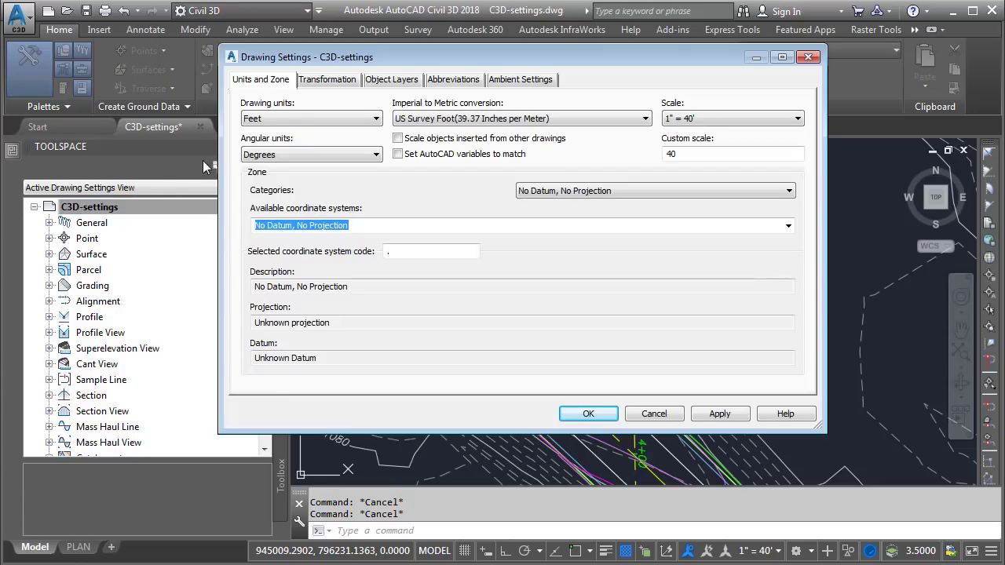
left_click(326, 82)
left_click(383, 84)
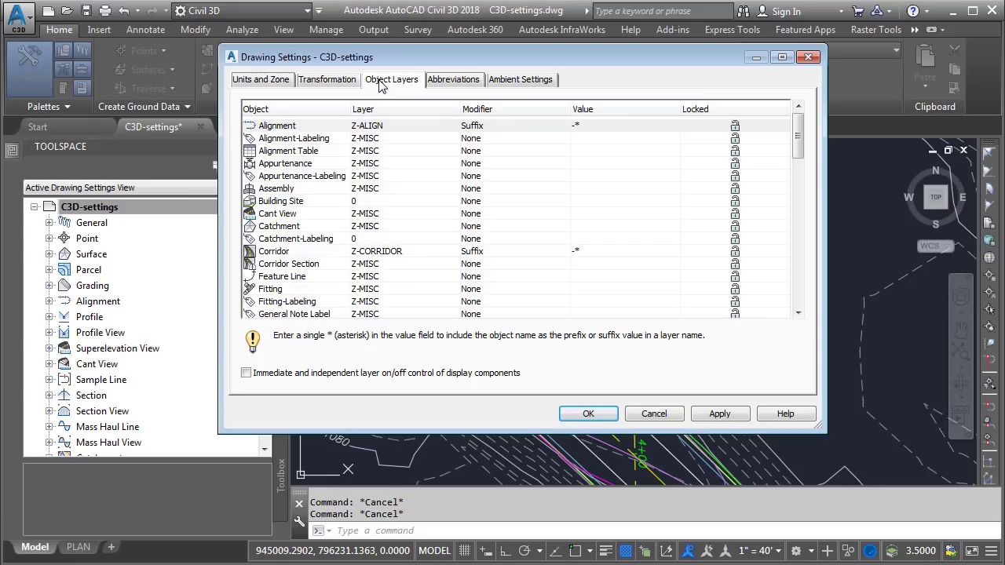
left_click(434, 85)
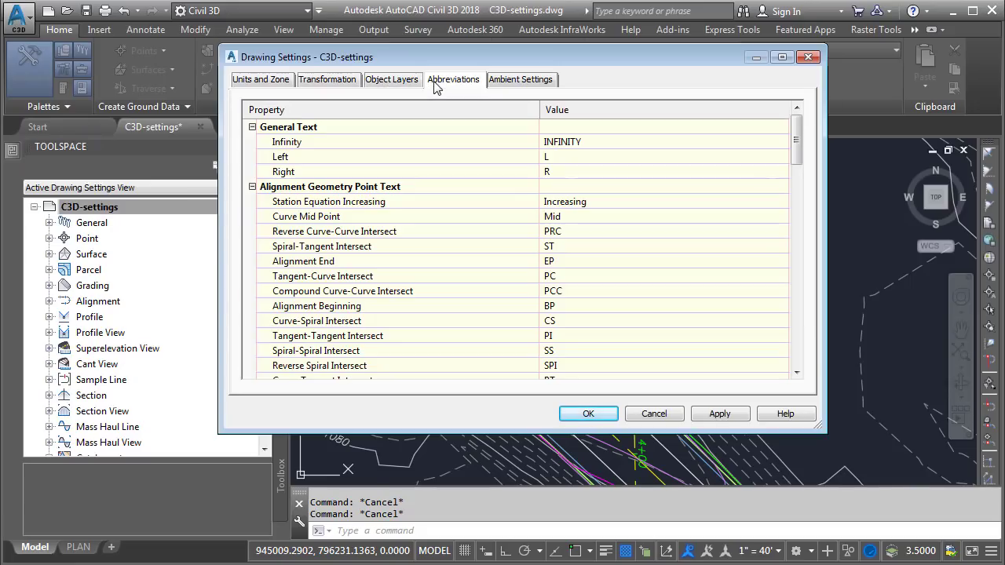
left_click(504, 86)
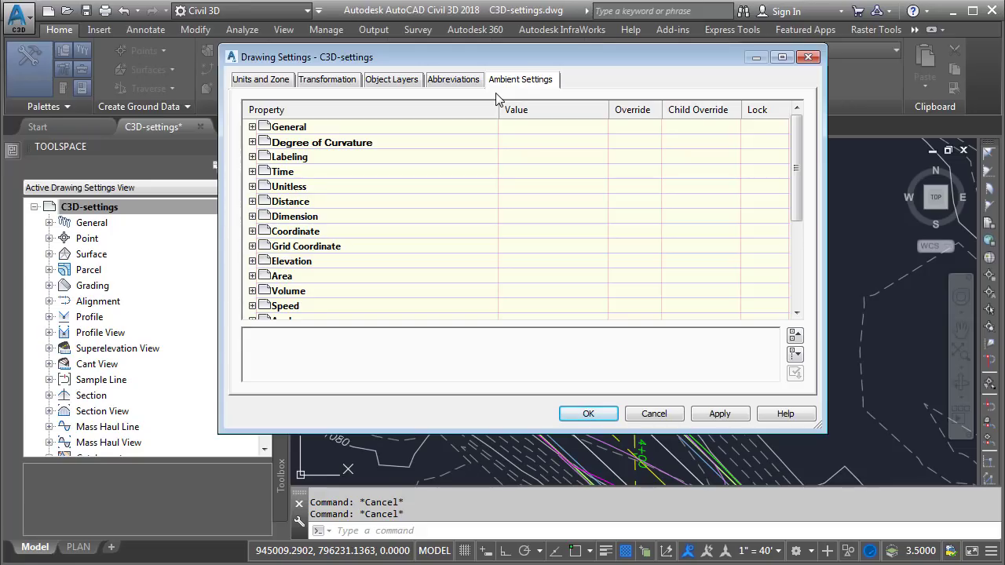
Browse the General, Degree of Curvature, Labeling and Time groups, leaving Distance expanded (foot, precision 3, normal rounding)
mouse_move(797, 190)
left_mouse_down()
mouse_move(799, 270)
mouse_move(800, 182)
left_mouse_up()
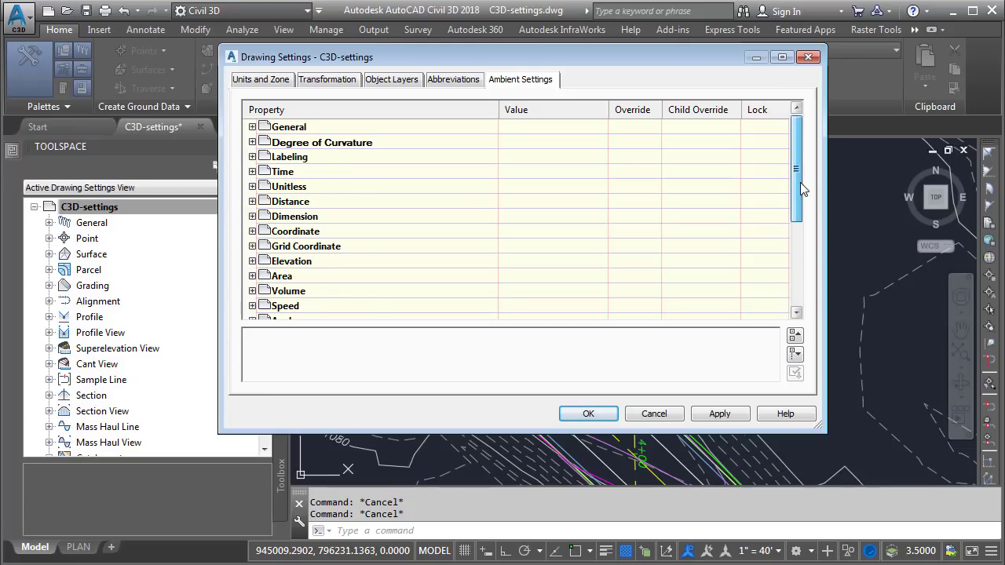
left_click(252, 127)
left_click(252, 127)
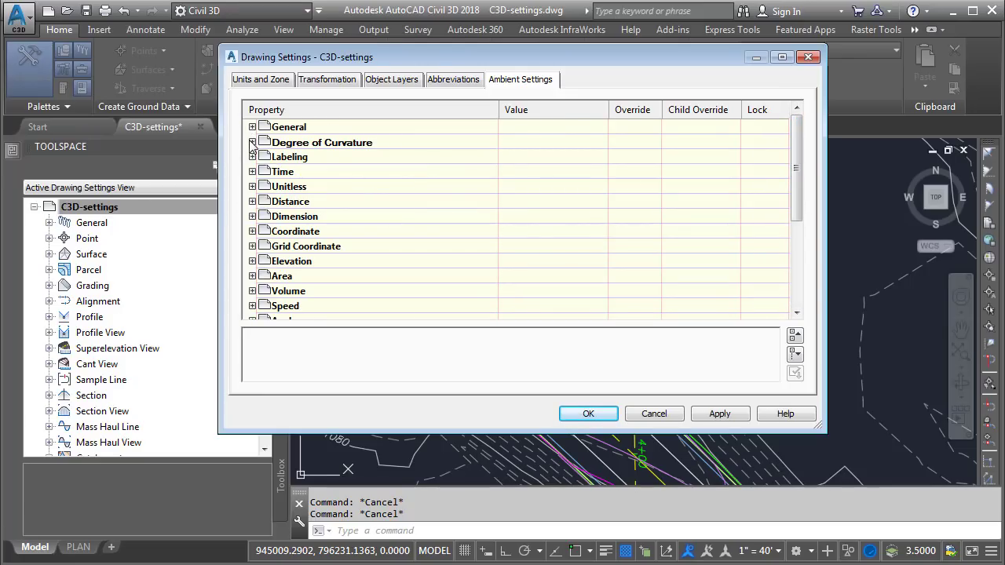
left_click(252, 143)
left_click(252, 143)
left_click(252, 157)
left_click(252, 156)
left_click(252, 172)
left_click(252, 172)
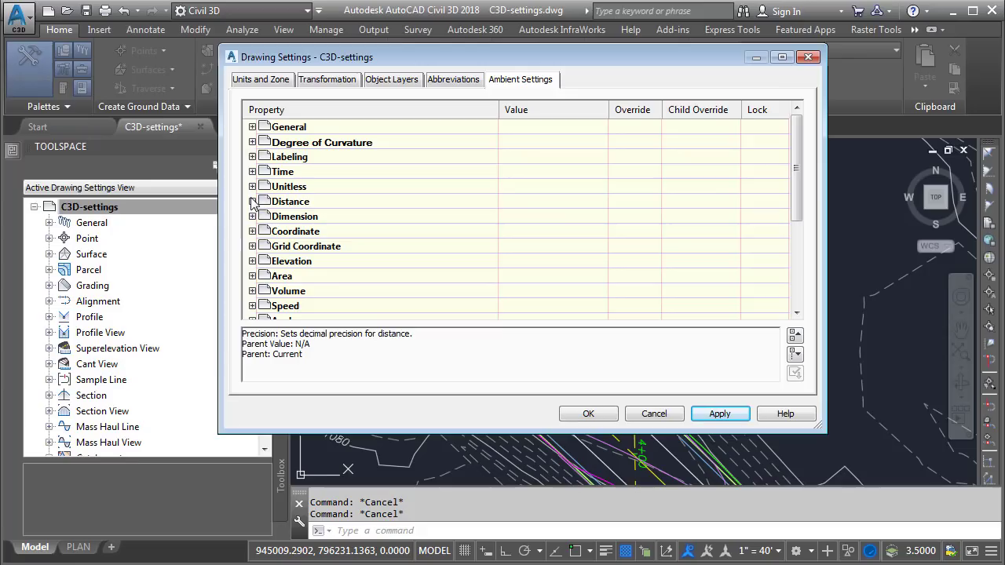
left_click(252, 202)
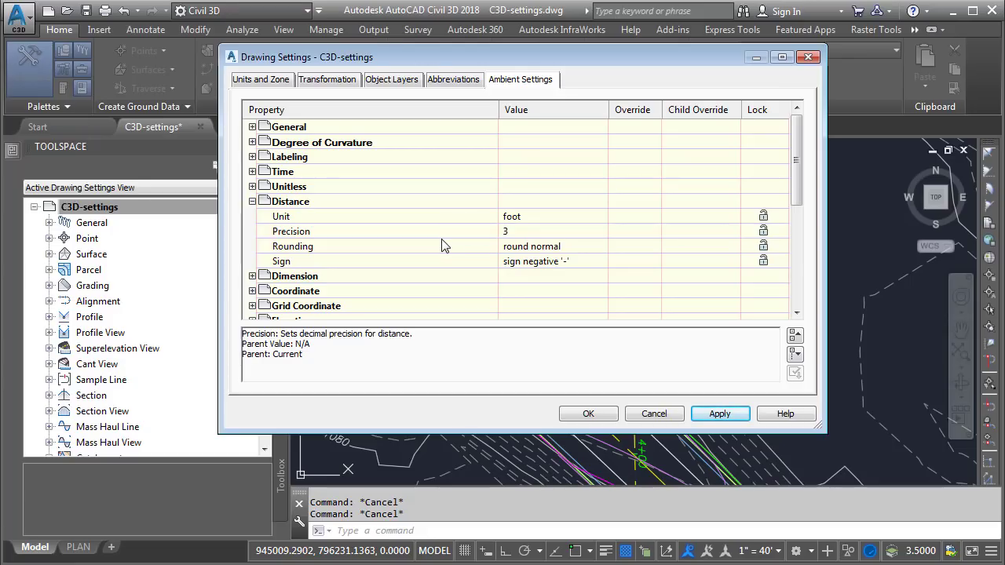
Accept the Drawing Settings and zoom back onto the alignment near station 9+00
left_click(576, 417)
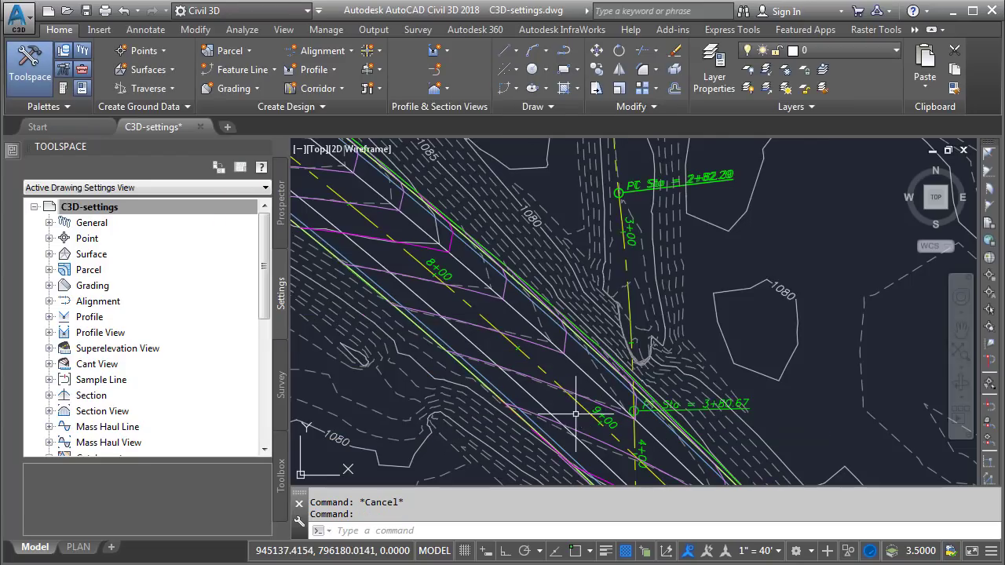
scroll(609, 428, "up", 5)
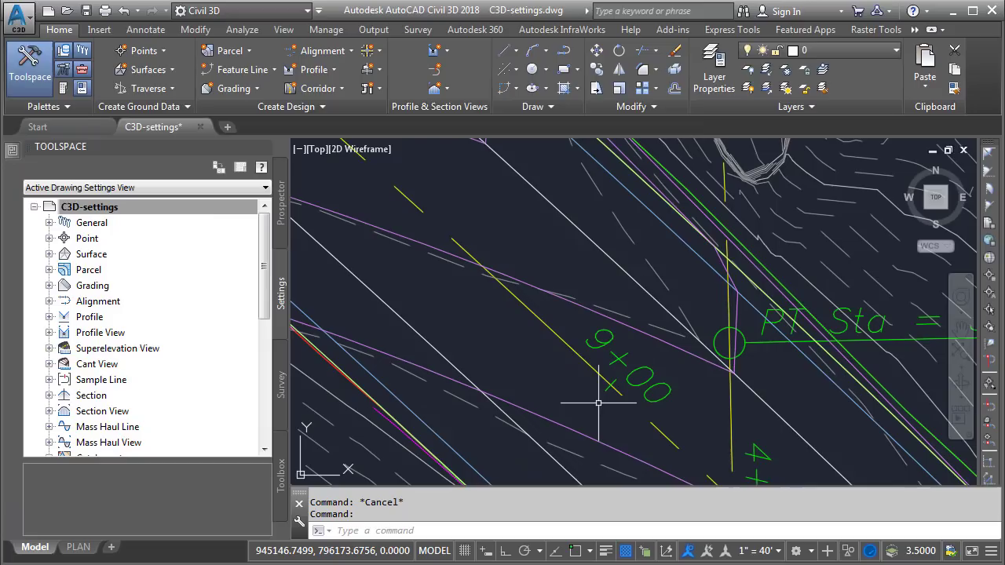
mouse_move(599, 403)
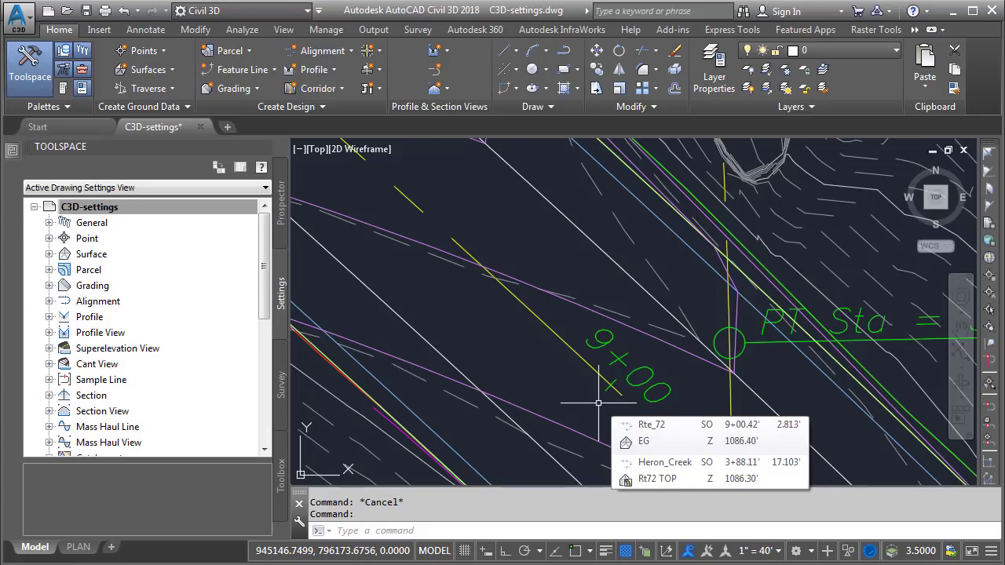
Lower the C3D-settings ambient Distance precision from 3 to 0 and apply it
right_click(118, 211)
left_click(148, 218)
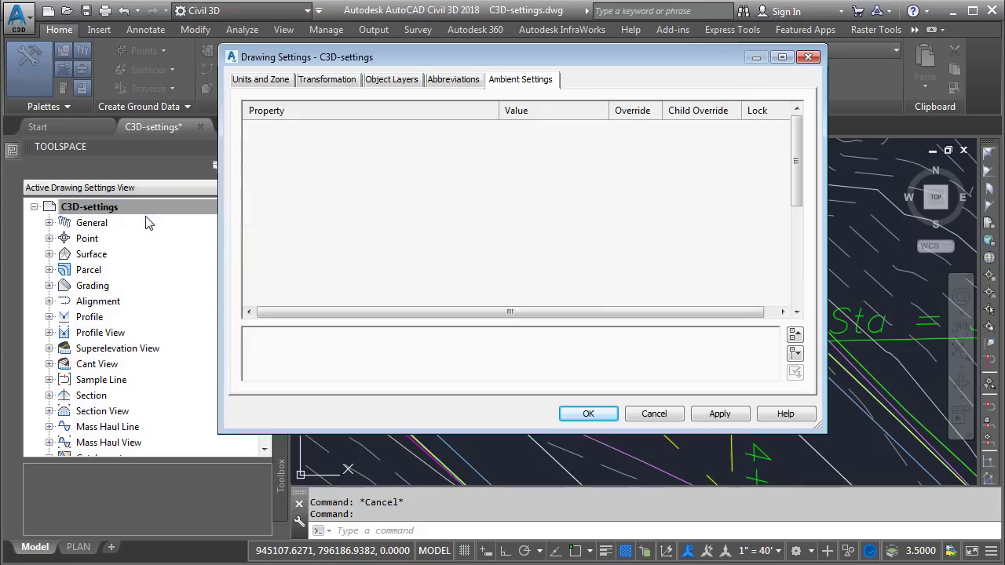
left_click(252, 201)
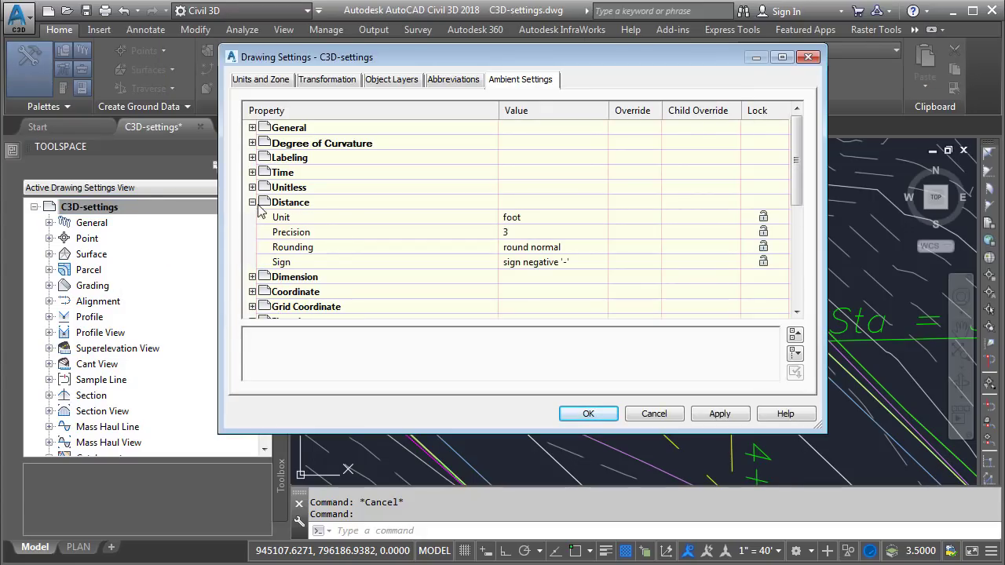
left_click(509, 234)
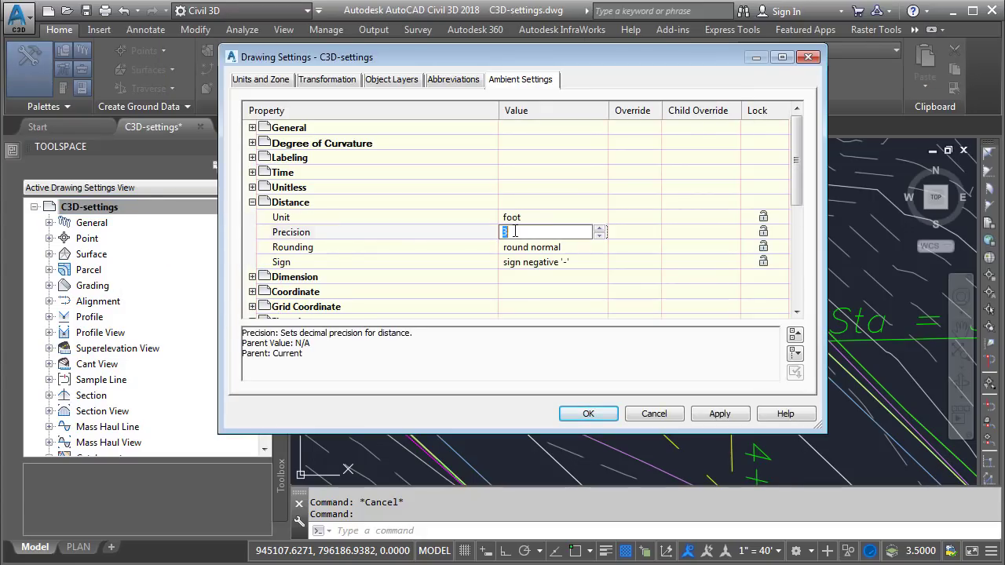
left_click(600, 236)
left_click(600, 237)
left_click(600, 237)
left_click(487, 236)
left_click(585, 414)
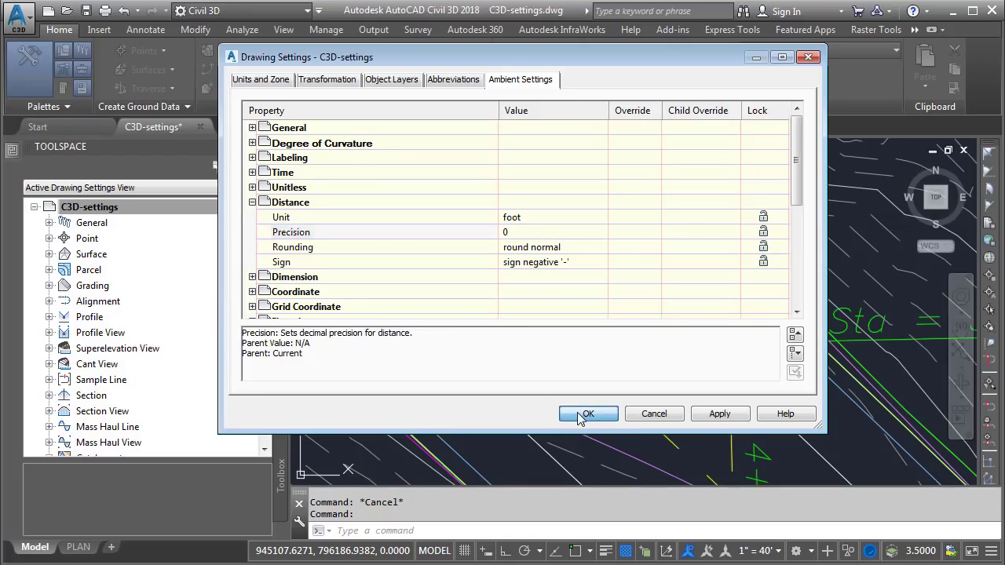
mouse_move(594, 403)
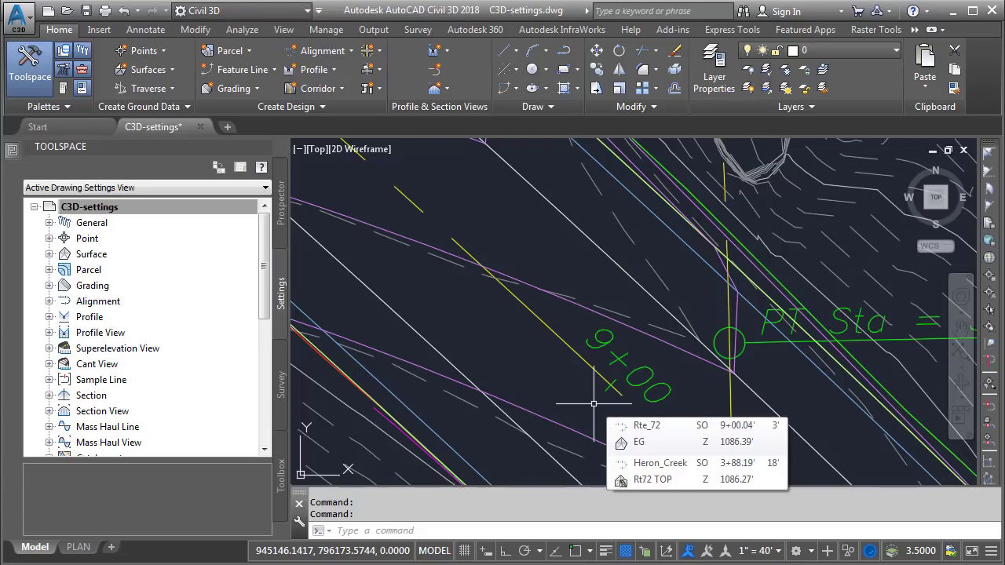
Set General > Show Tooltips to No in the C3D-settings Drawing Settings and accept
right_click(129, 212)
left_click(161, 217)
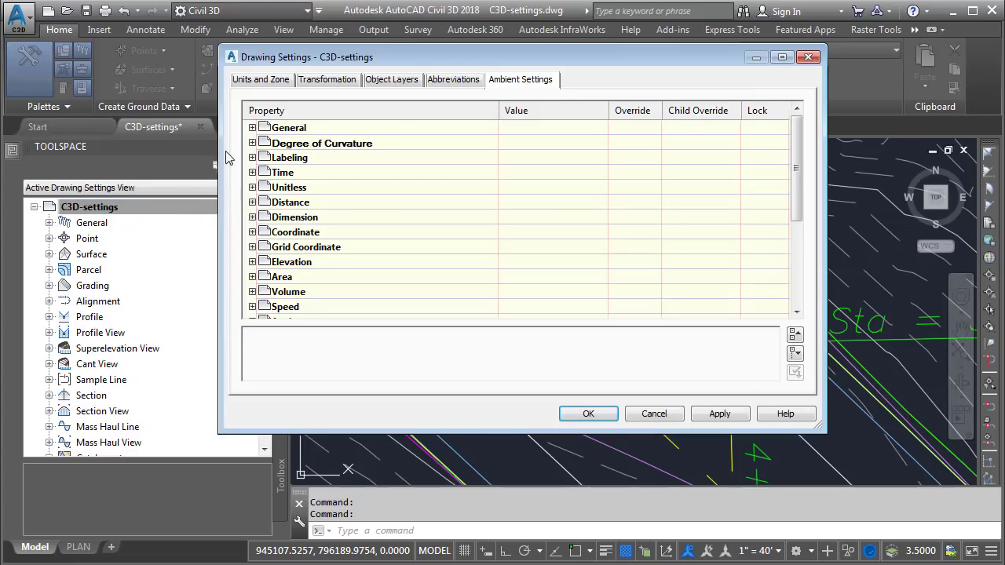
left_click(252, 128)
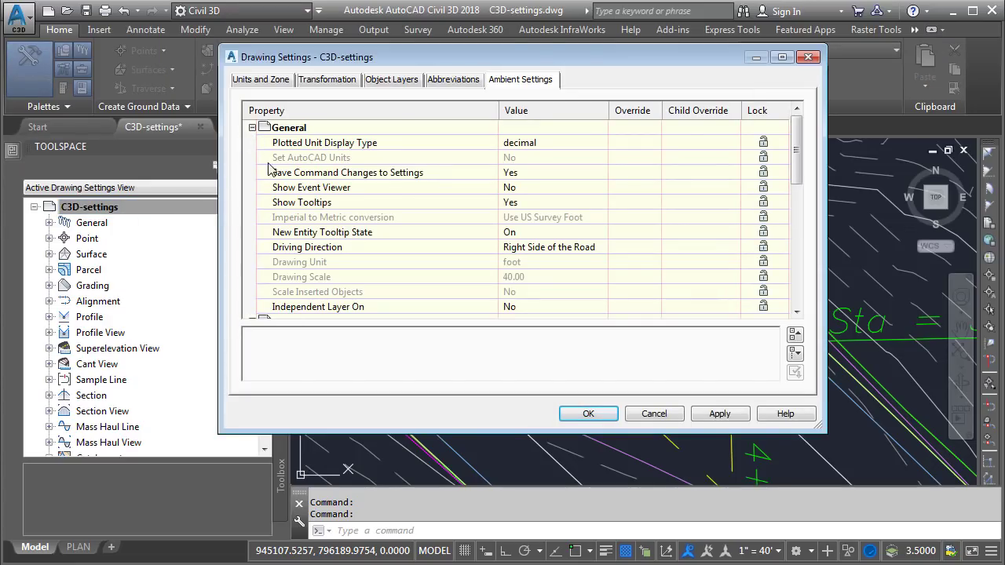
left_click(511, 205)
left_click(514, 205)
left_click(521, 219)
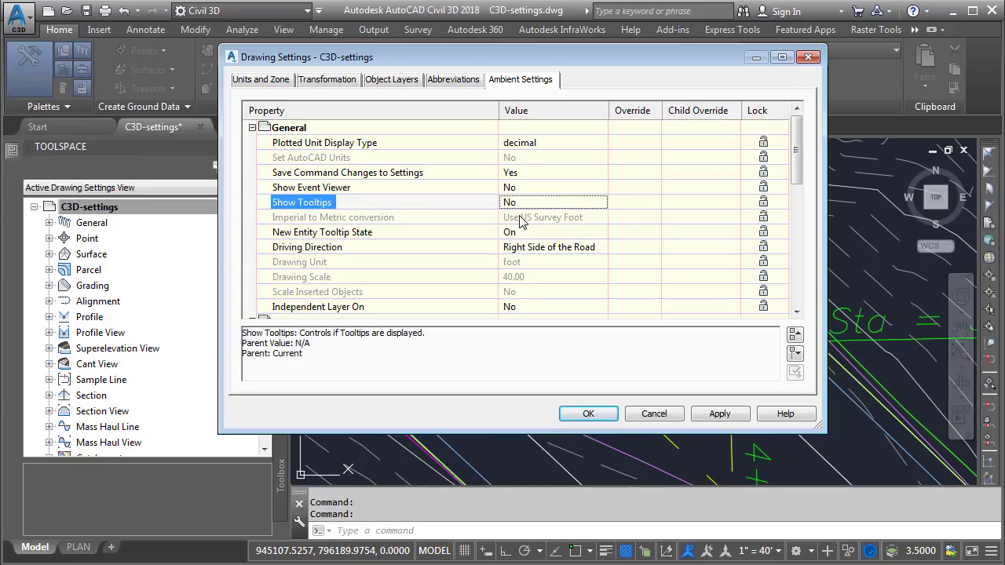
left_click(582, 418)
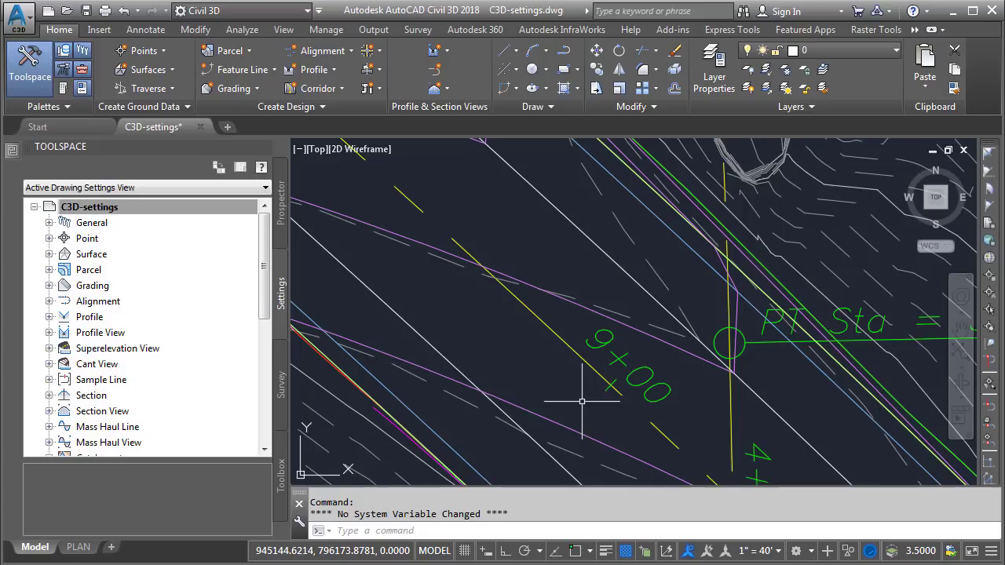
In the Surface feature settings, override General > Show Tooltips to Yes and accept
right_click(91, 257)
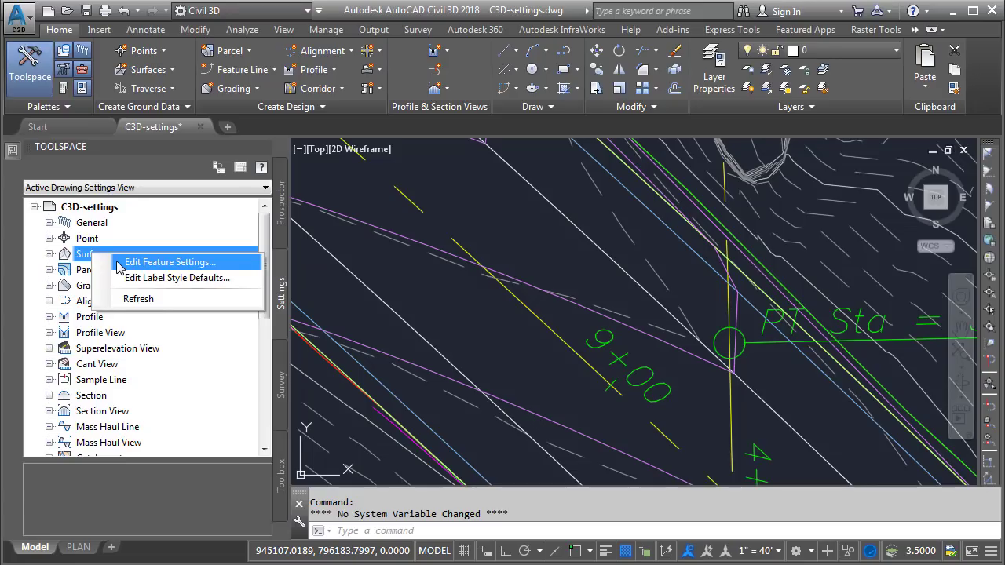
left_click(120, 264)
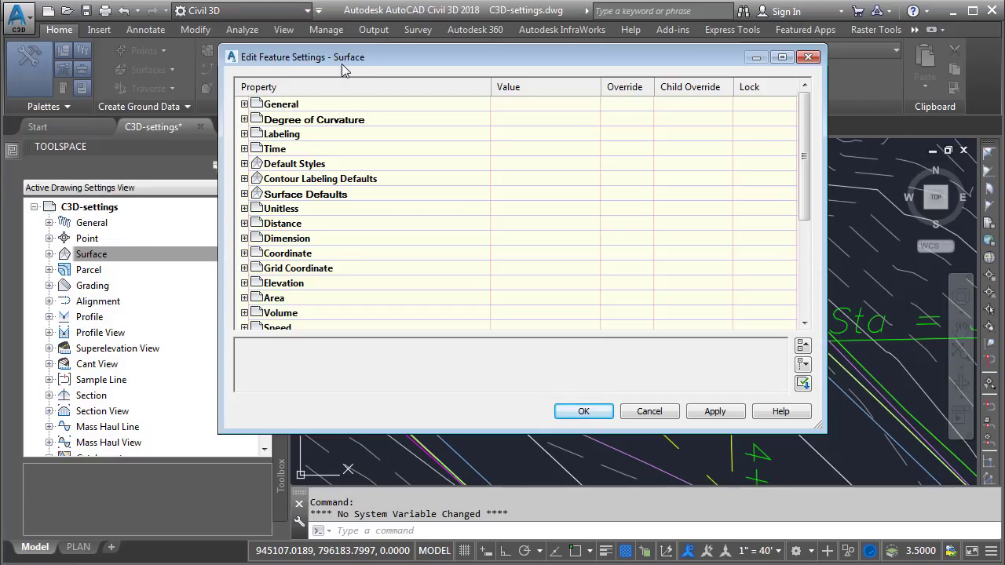
left_click(245, 105)
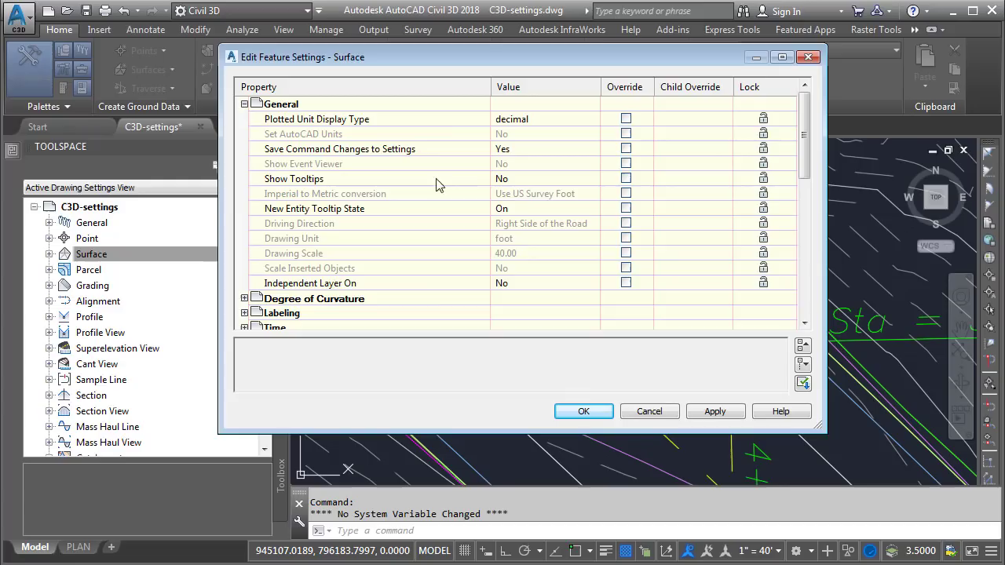
left_click(513, 184)
left_click(516, 184)
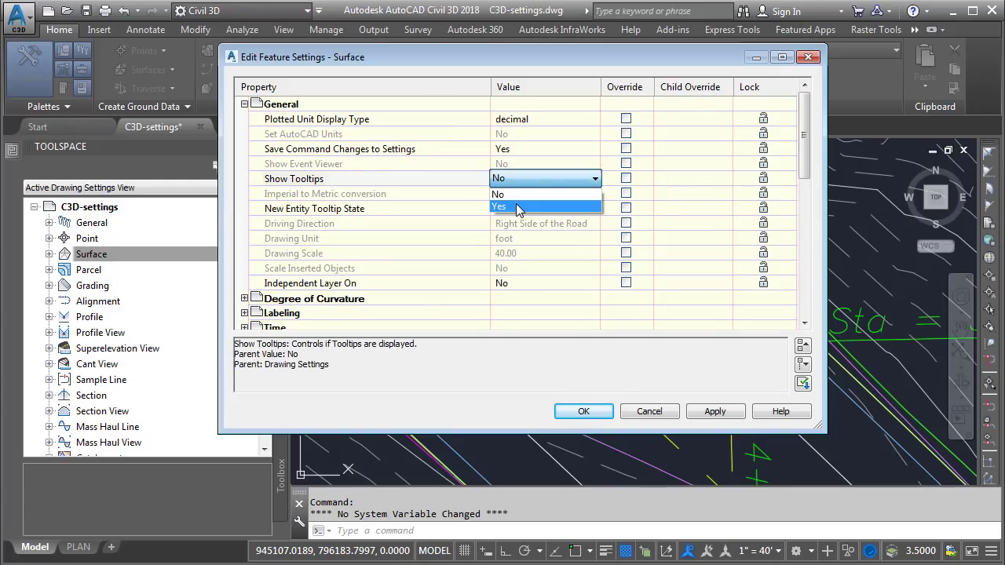
left_click(518, 207)
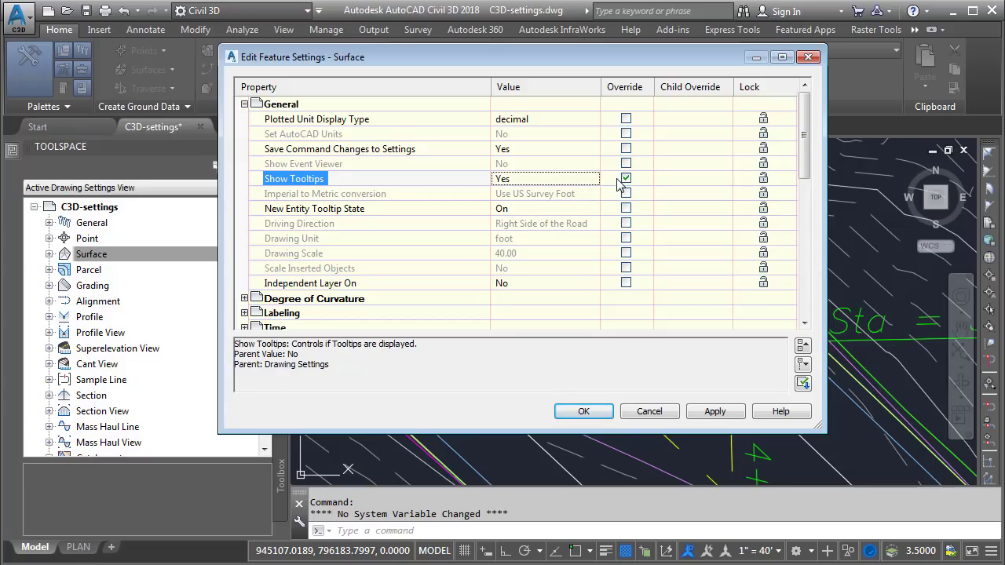
left_click(585, 412)
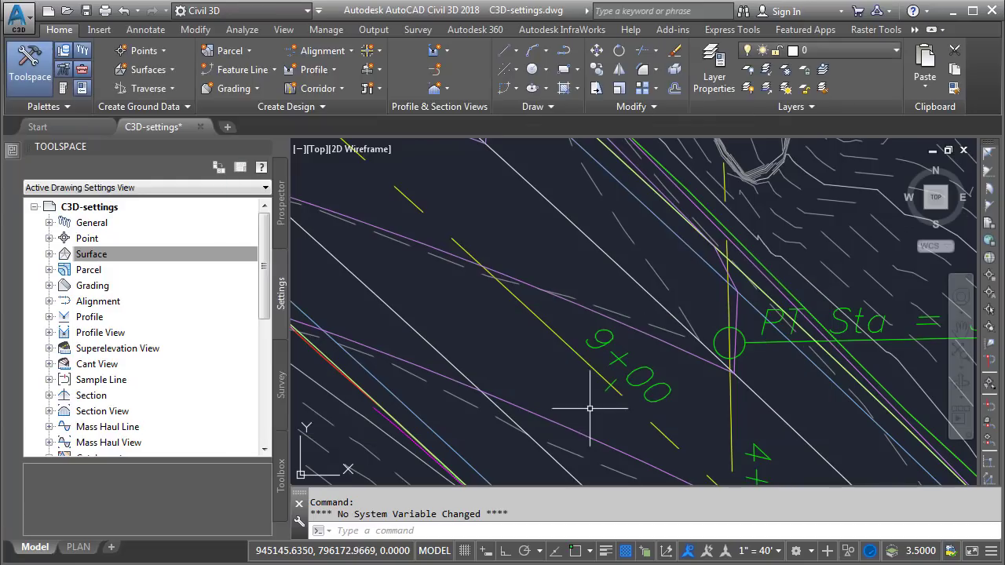
mouse_move(583, 397)
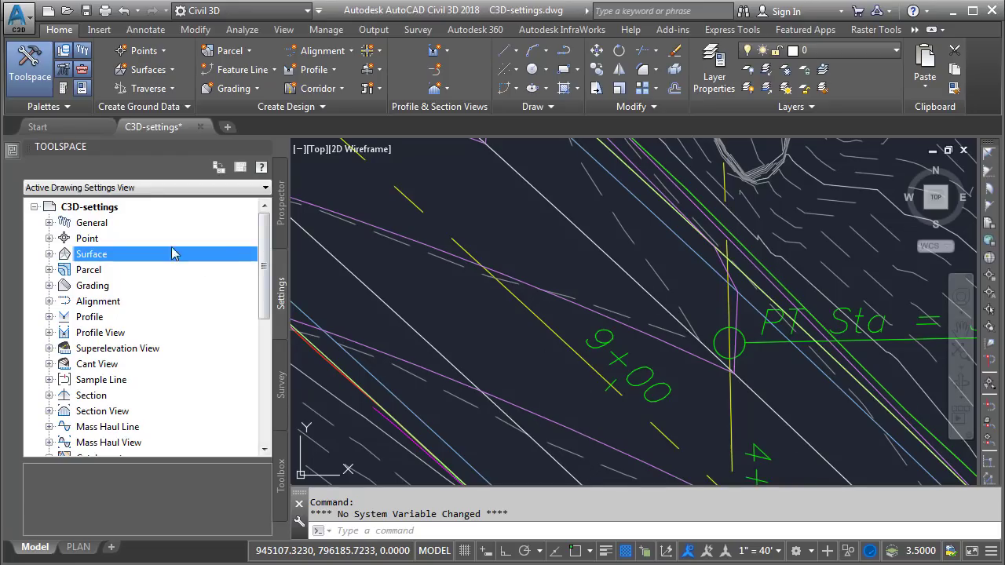
Clear the child override on Show Tooltips in the drawing's Ambient Settings and confirm
right_click(104, 208)
left_click(145, 213)
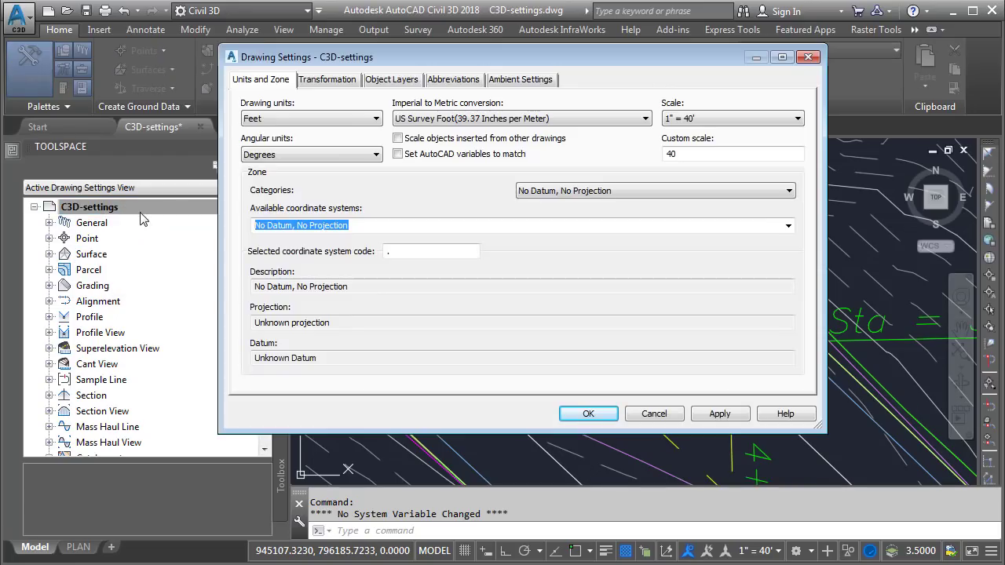
left_click(519, 79)
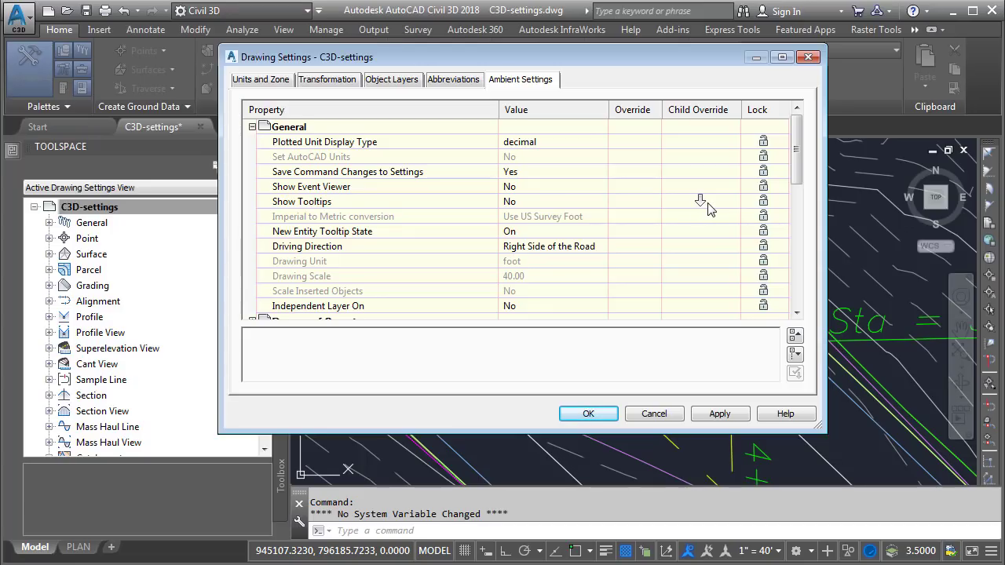
left_click(701, 203)
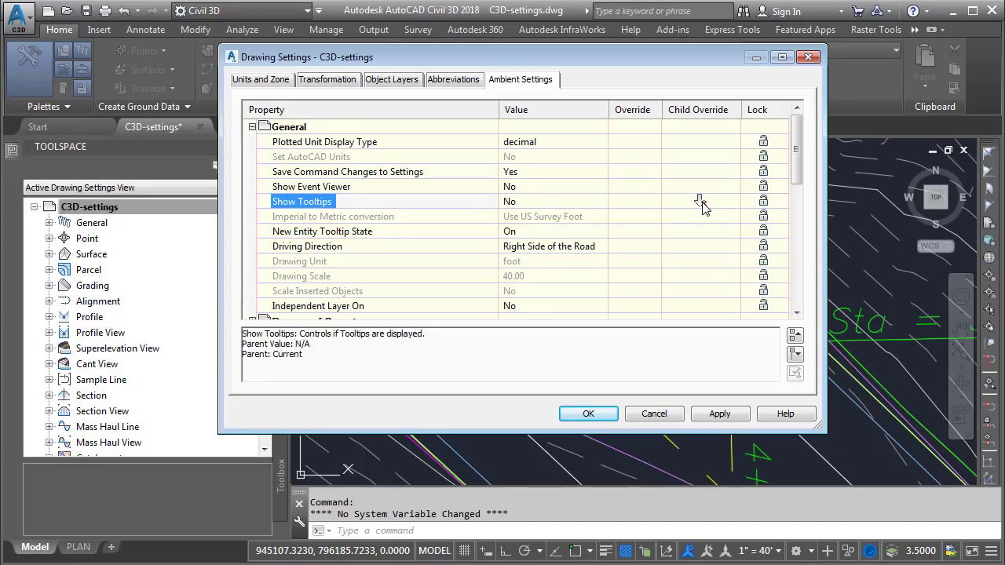
left_click(589, 413)
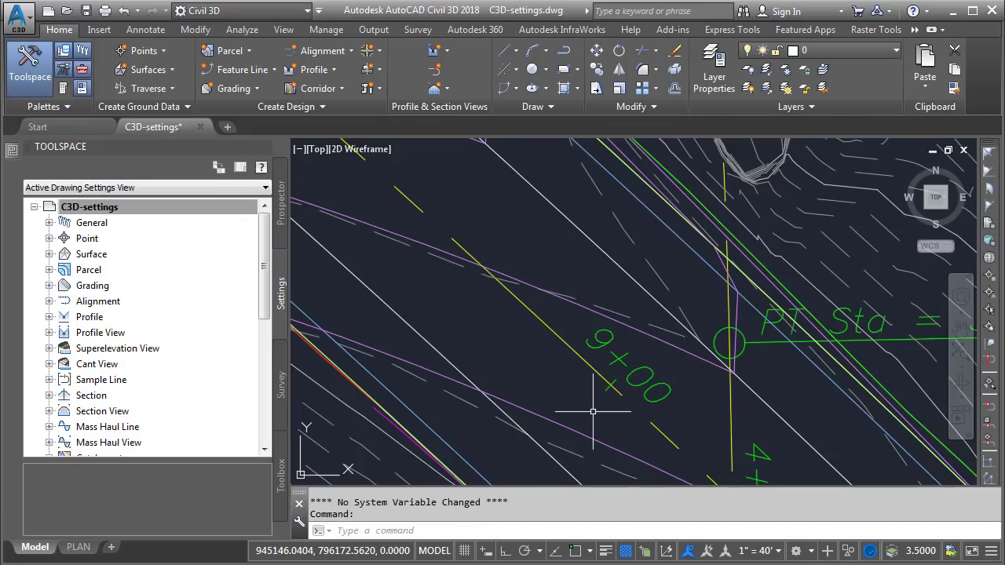
Lock Show Tooltips in the drawing's General ambient settings and accept
left_click(124, 206)
right_click(112, 207)
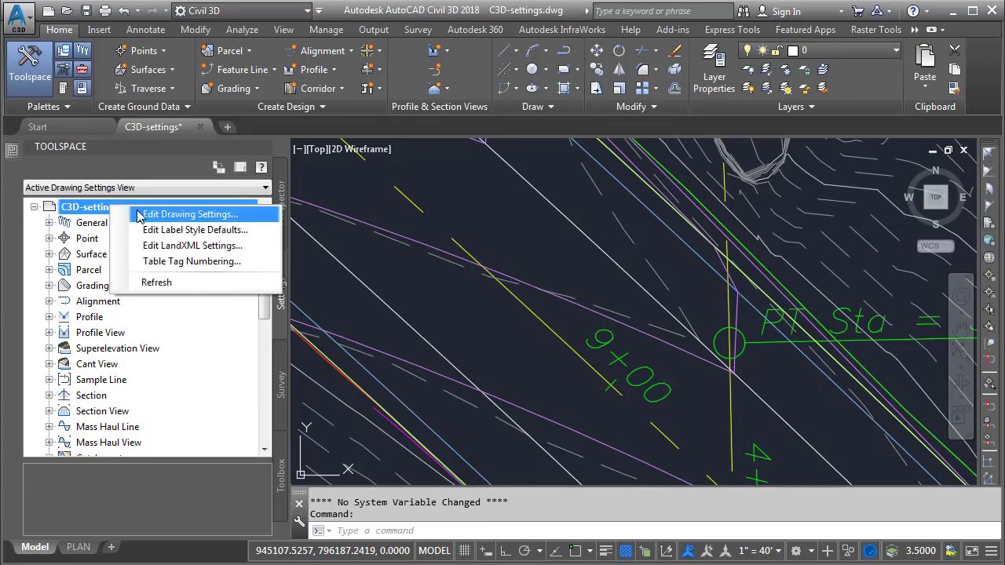
left_click(140, 216)
left_click(252, 127)
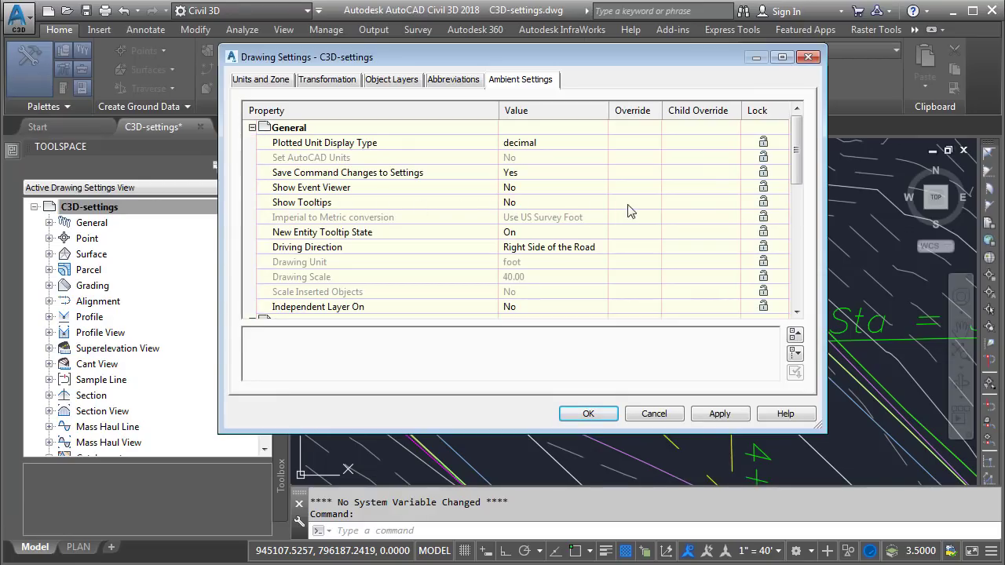
left_click(762, 204)
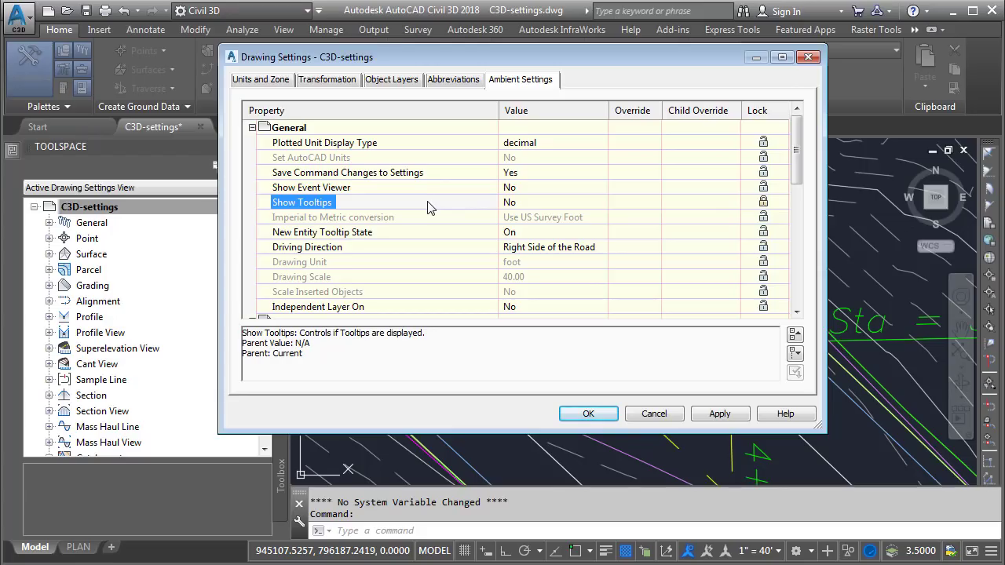
left_click(579, 415)
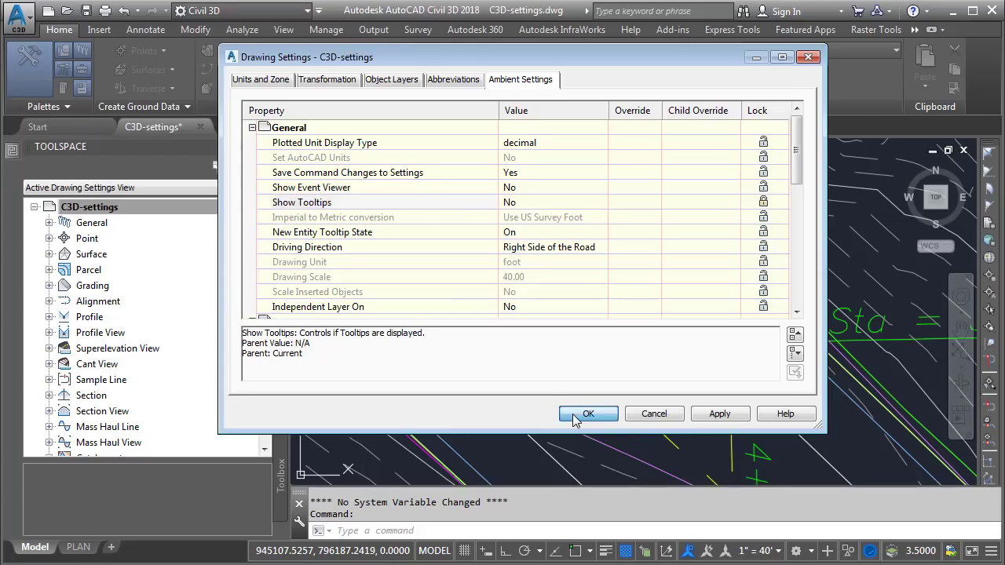
Verify the Surface feature settings show Show Tooltips locked at No, then close them
right_click(94, 255)
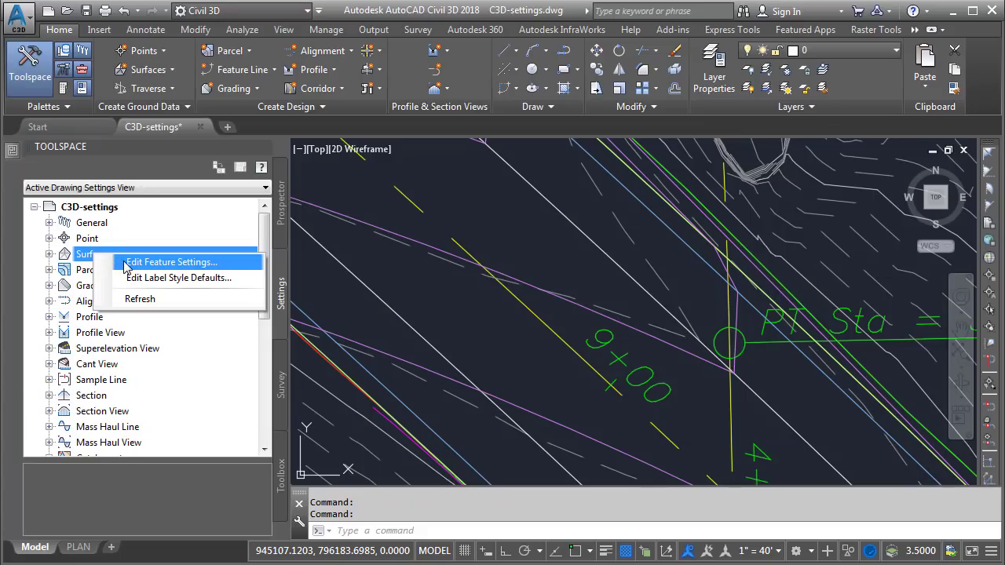
left_click(171, 262)
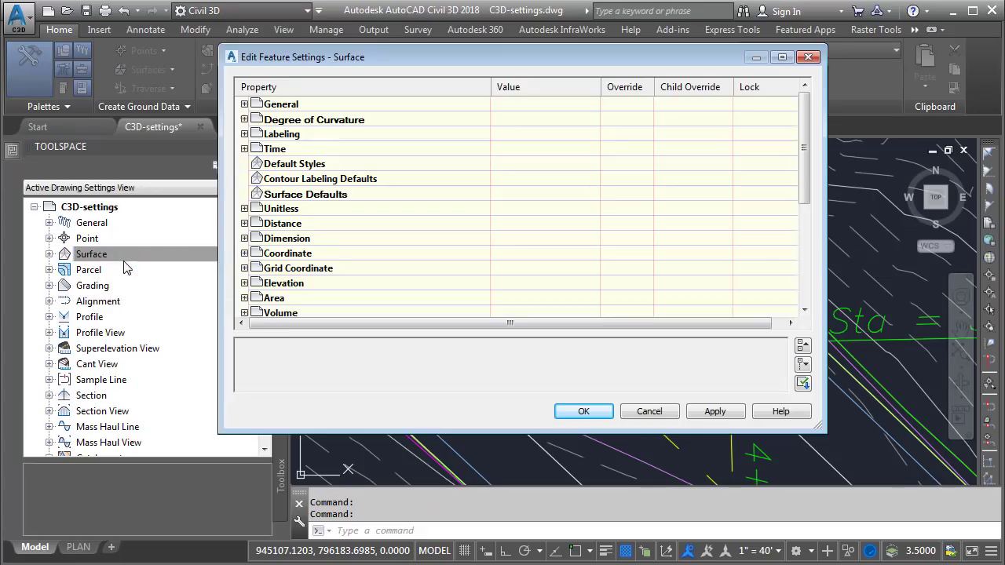
left_click(244, 104)
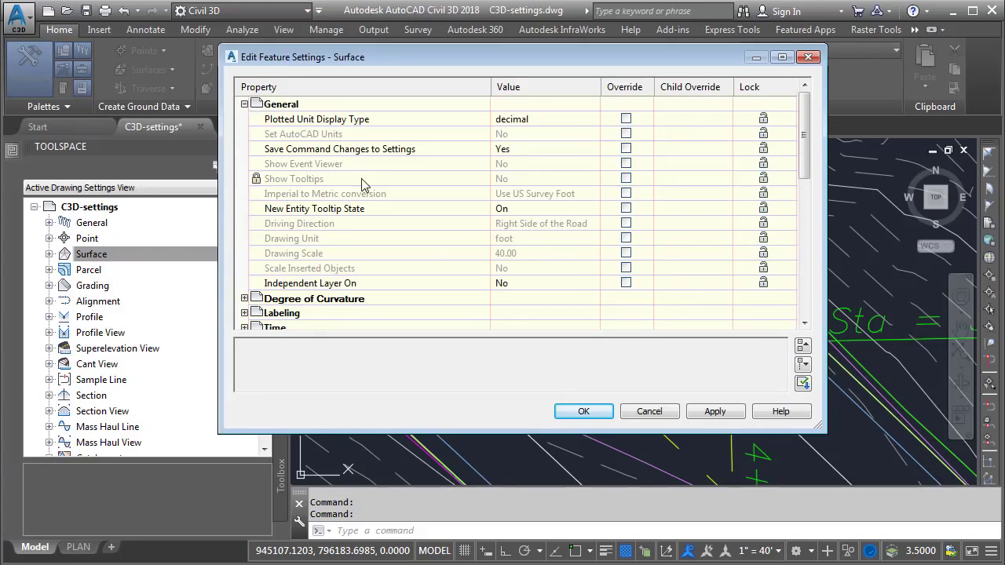
left_click(498, 180)
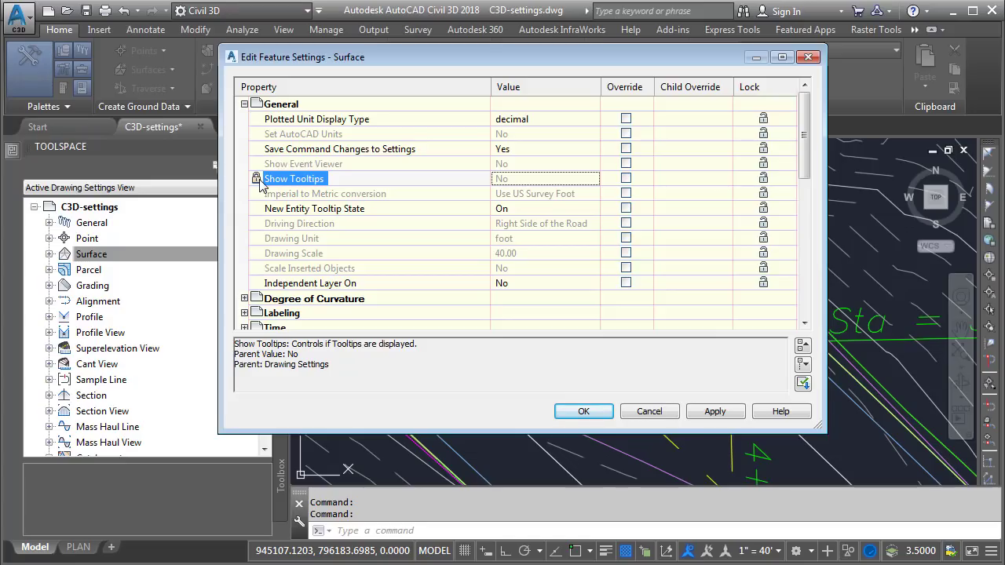
left_click(561, 410)
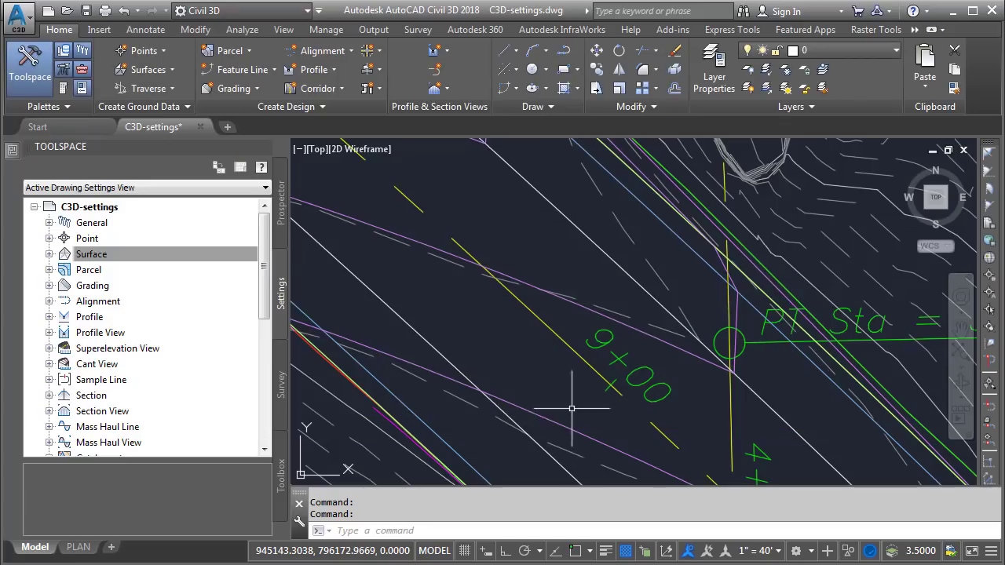
Change General > Show Tooltips back to Yes in the C3D-settings Ambient Settings and accept
right_click(99, 207)
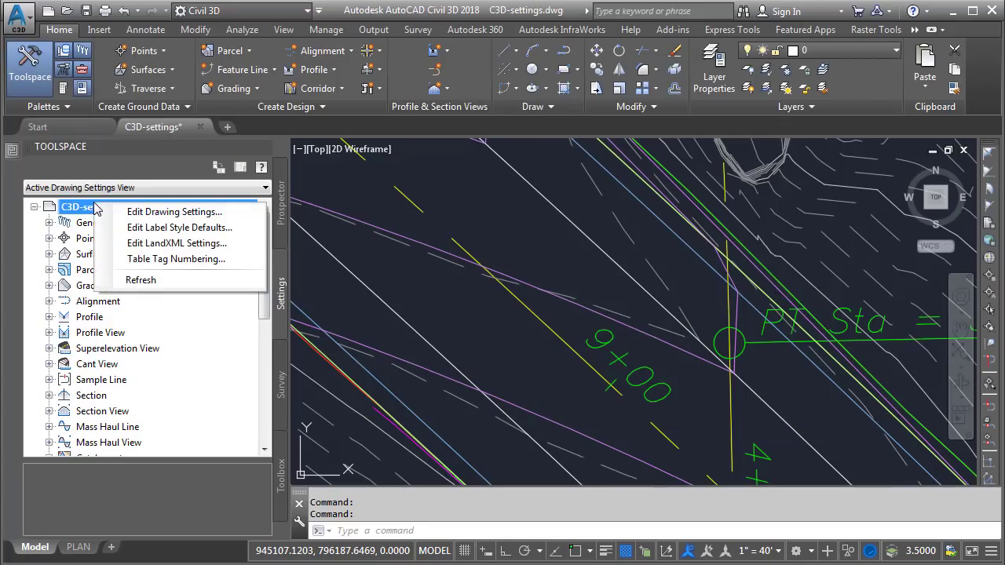
left_click(125, 212)
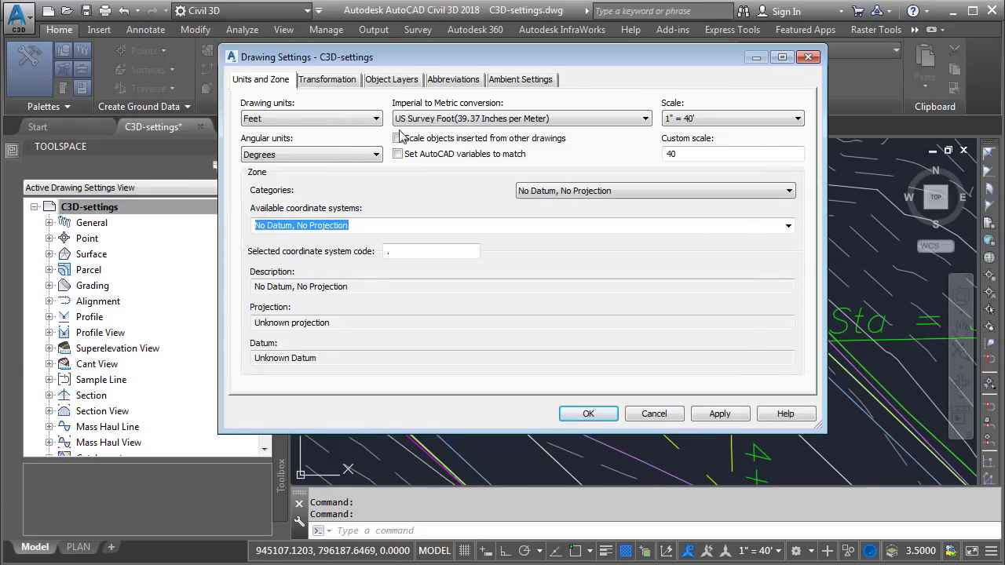
left_click(498, 81)
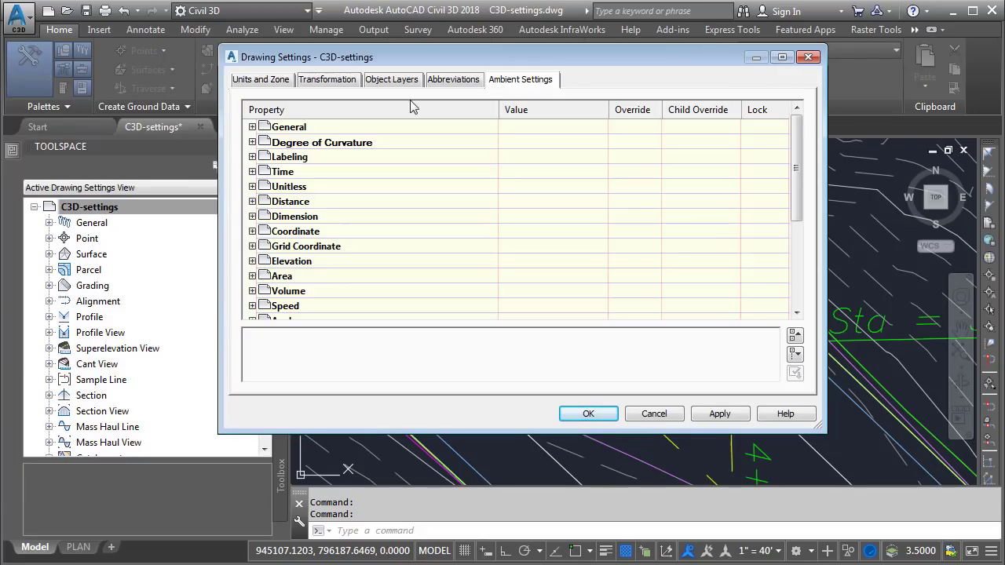
left_click(252, 128)
left_click(513, 202)
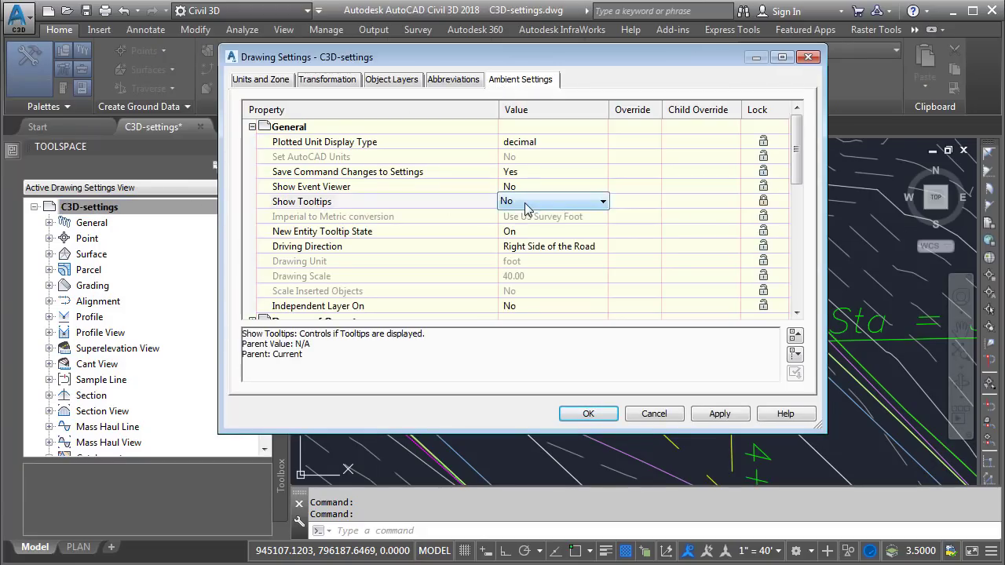
left_click(517, 202)
left_click(528, 228)
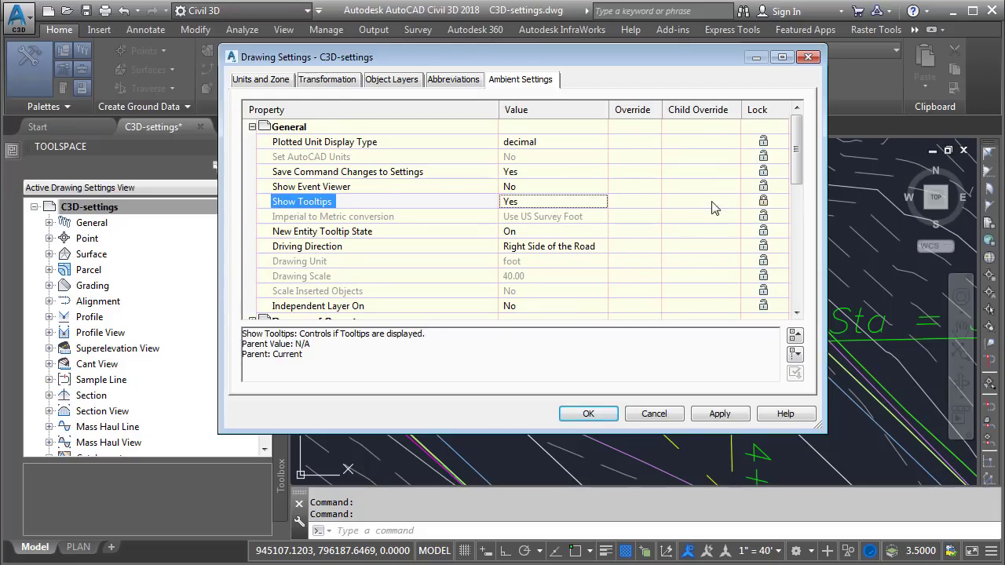
left_click(585, 414)
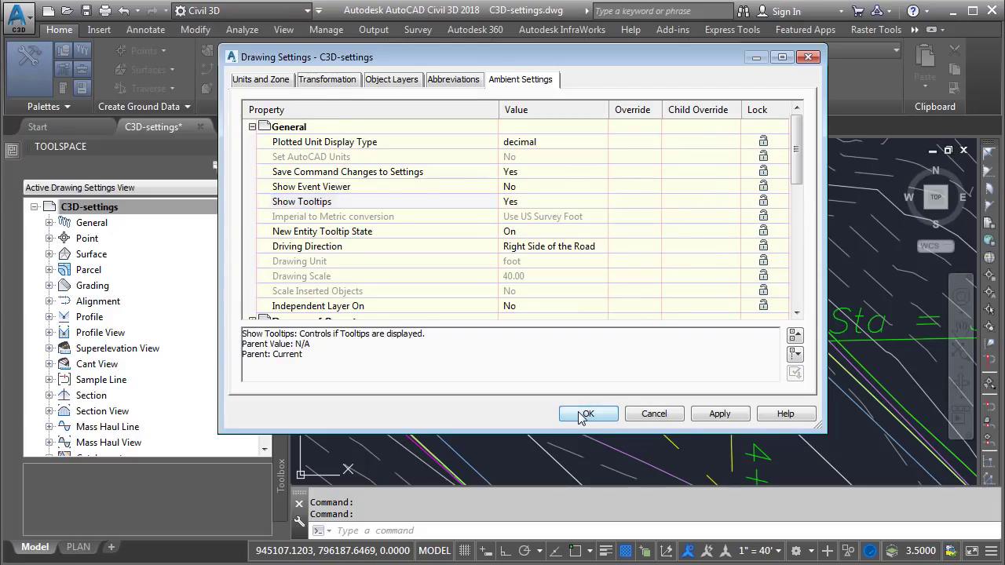
mouse_move(578, 411)
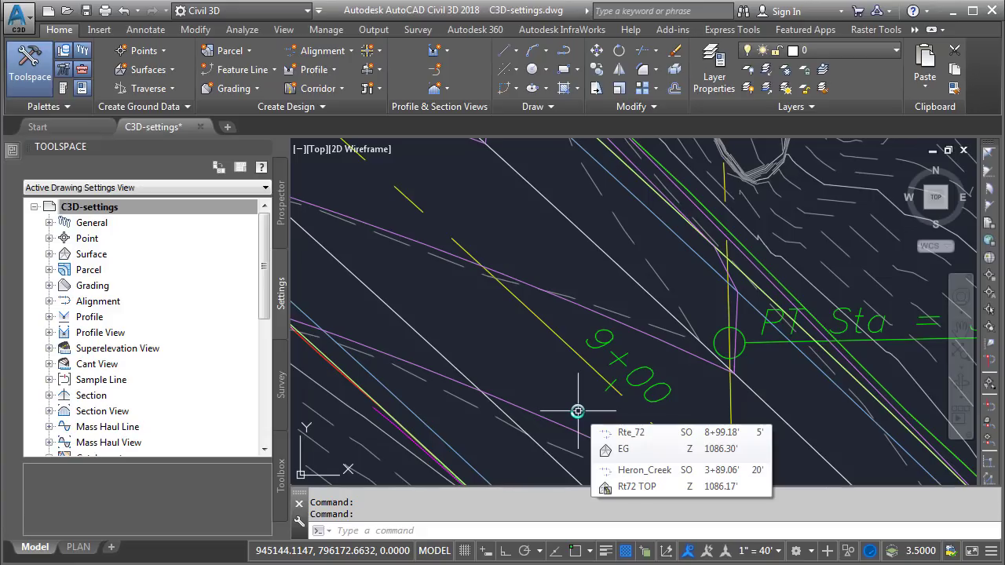
Expand Surface > Commands in the Settings tree and right-click CreateSurface
left_click(49, 254)
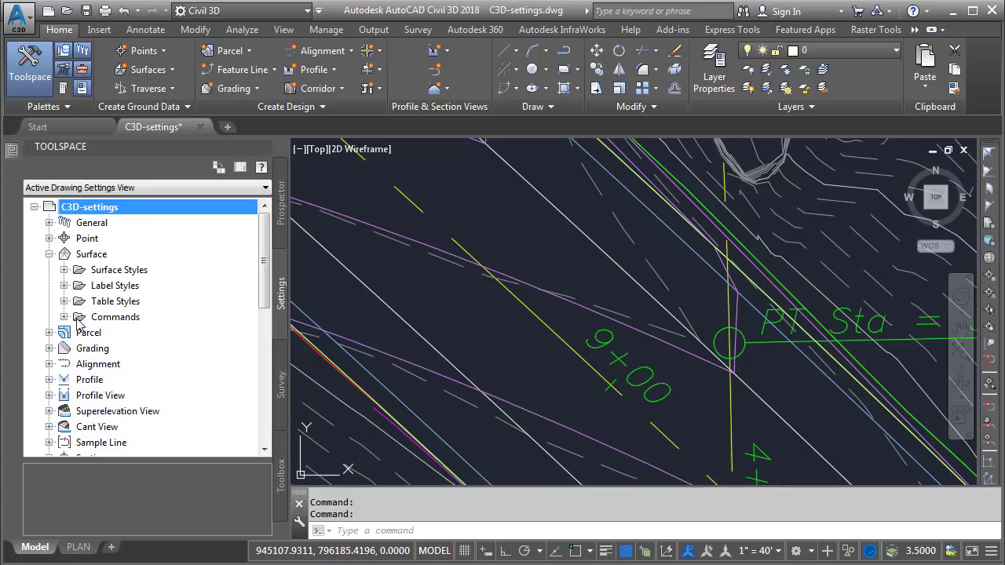
left_click(65, 318)
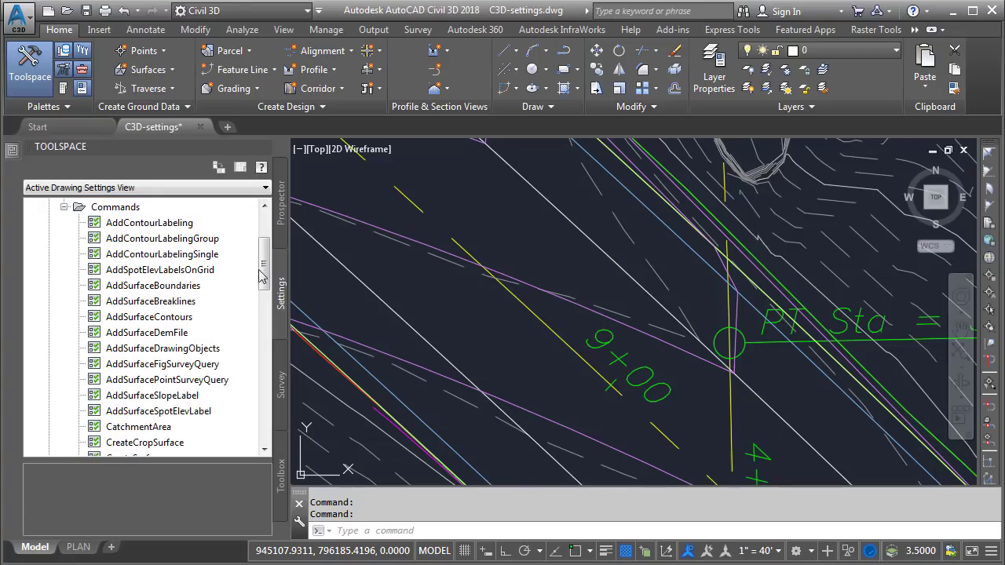
left_click_drag(265, 275, 259, 315)
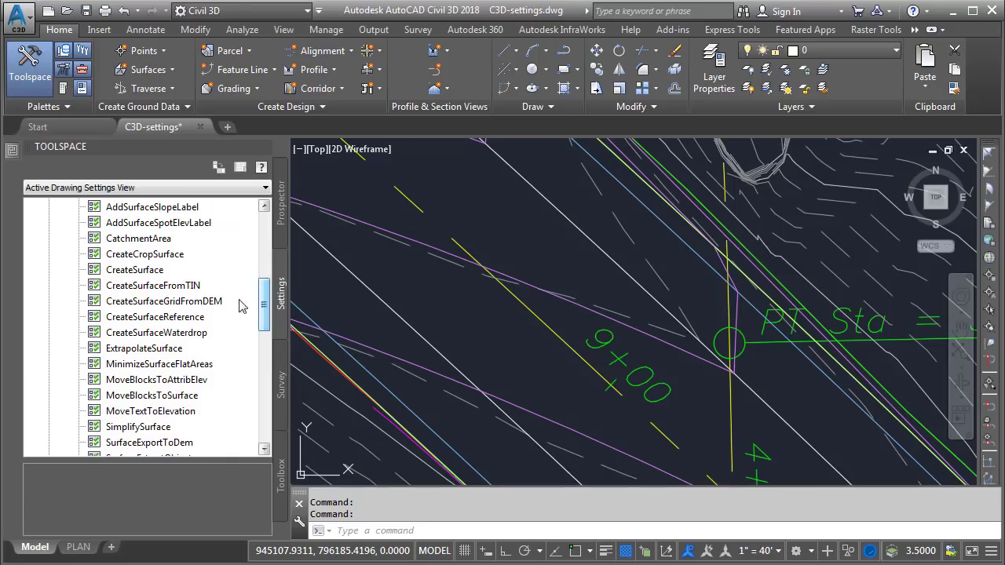
right_click(122, 272)
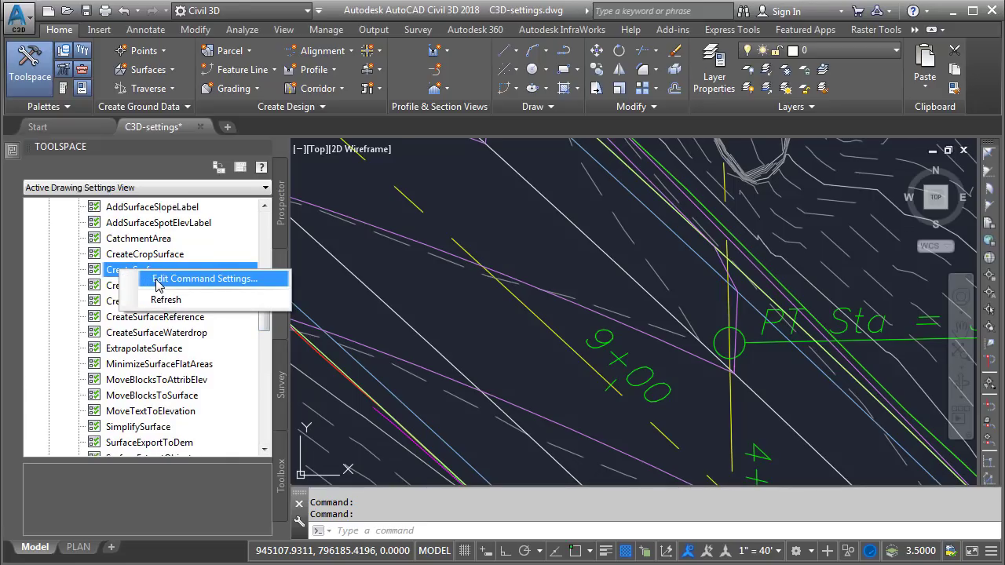
Choose Edit Command Settings... for CreateSurface
left_click(158, 281)
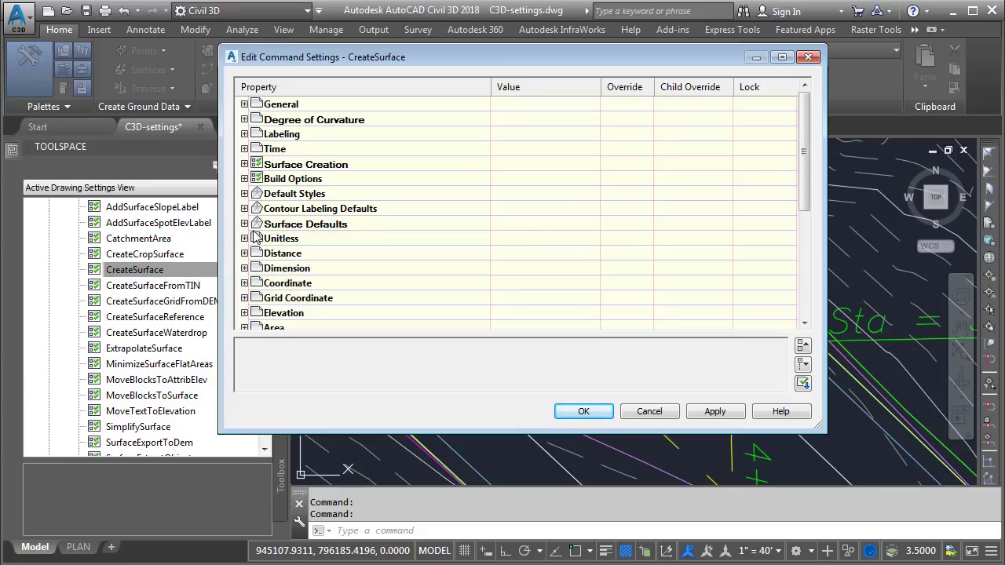